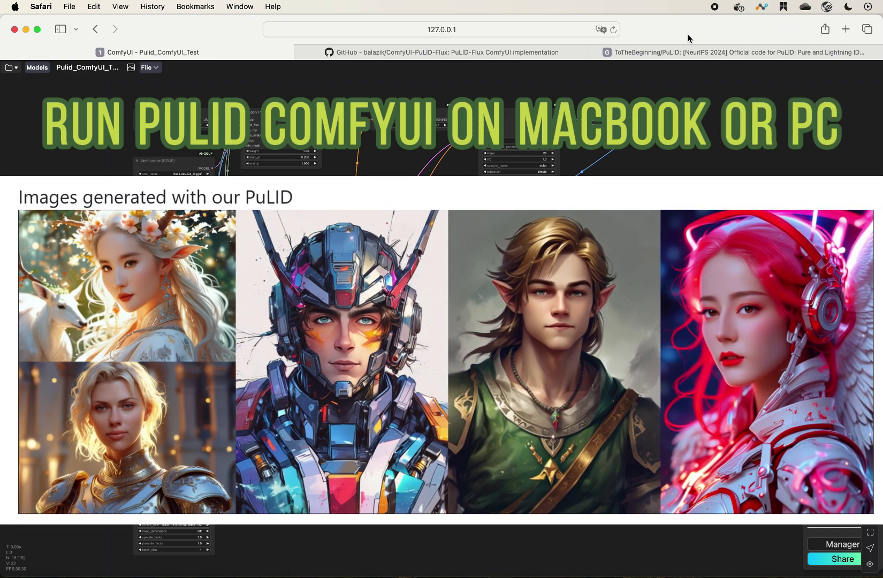
# Step: Look through the ToTheBeginning/PuLID repository's README down to the sample results generated with PuLID-FLUX
pyautogui.click(686, 52)
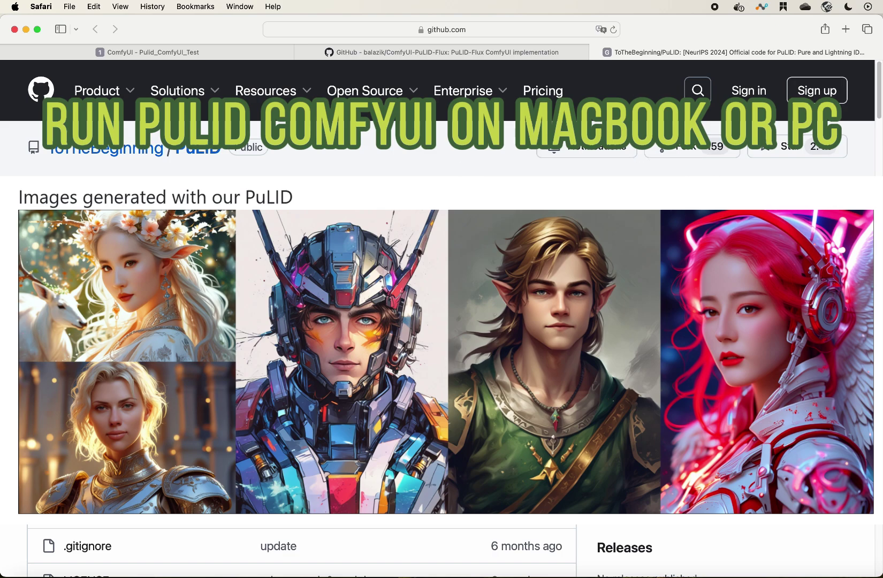
pyautogui.scroll(-15, 689, 302)
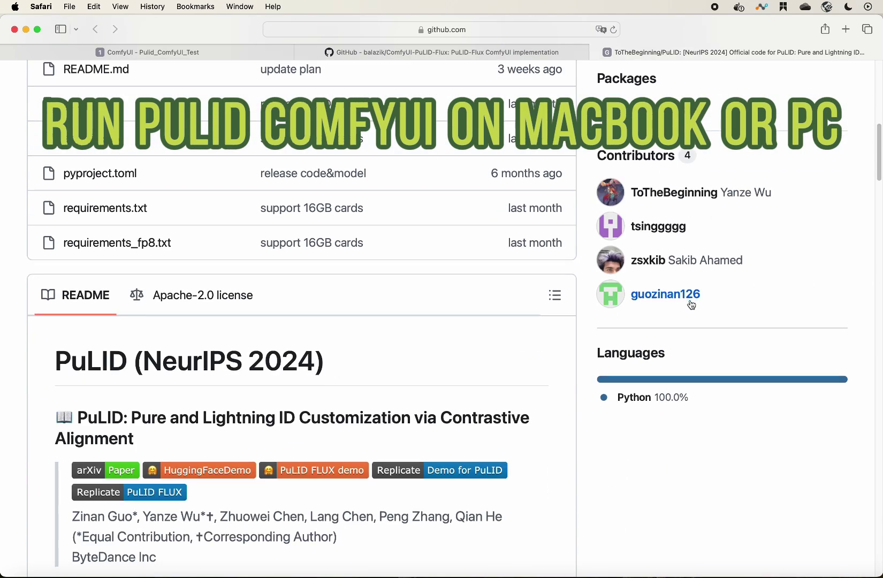
pyautogui.scroll(-10, 691, 304)
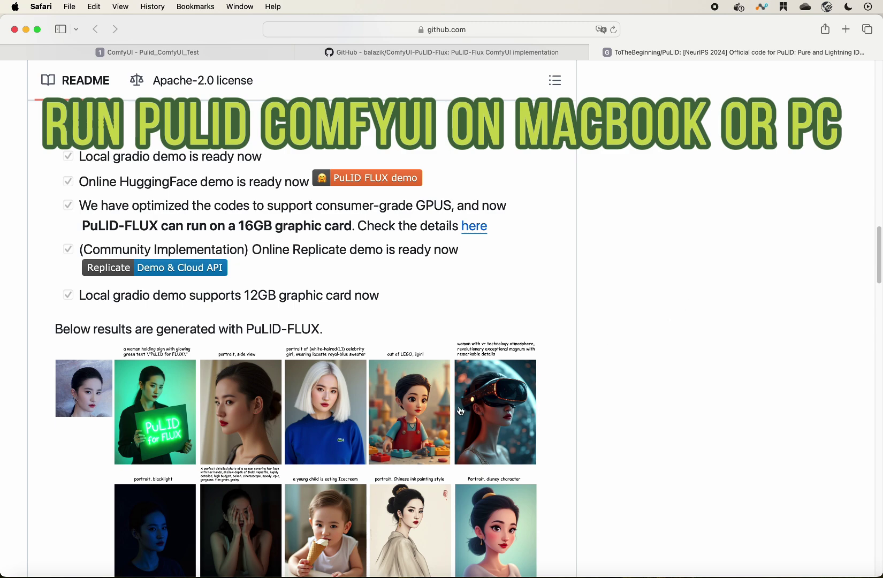
pyautogui.scroll(-3, 460, 412)
pyautogui.scroll(-4, 478, 401)
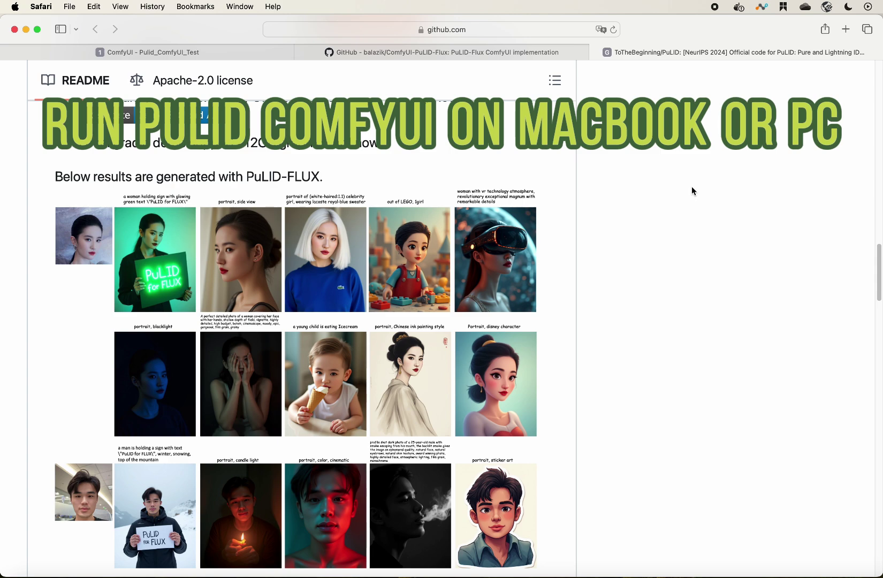
# Step: Read the balazik/ComfyUI-PuLID-Flux README, covering the notes, supported Flux models and installation instructions
pyautogui.click(502, 53)
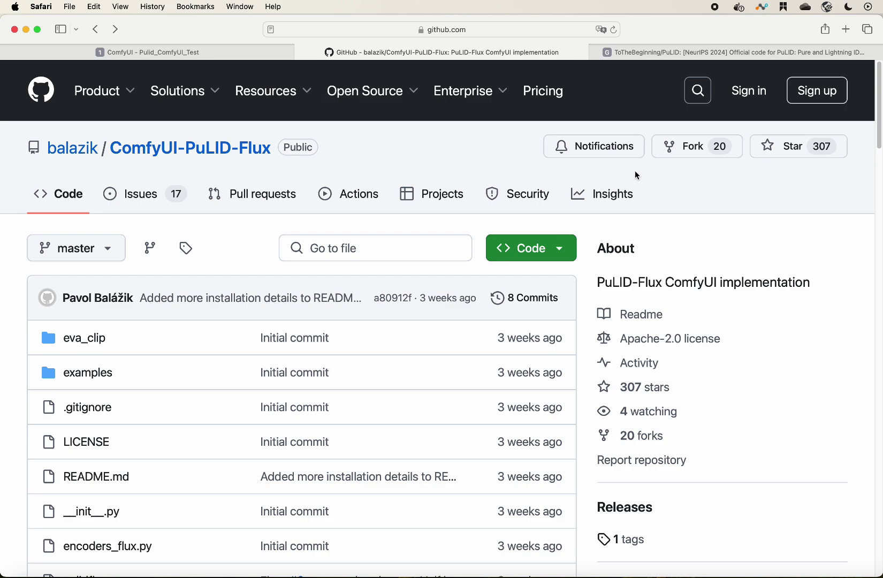
pyautogui.scroll(-10, 636, 175)
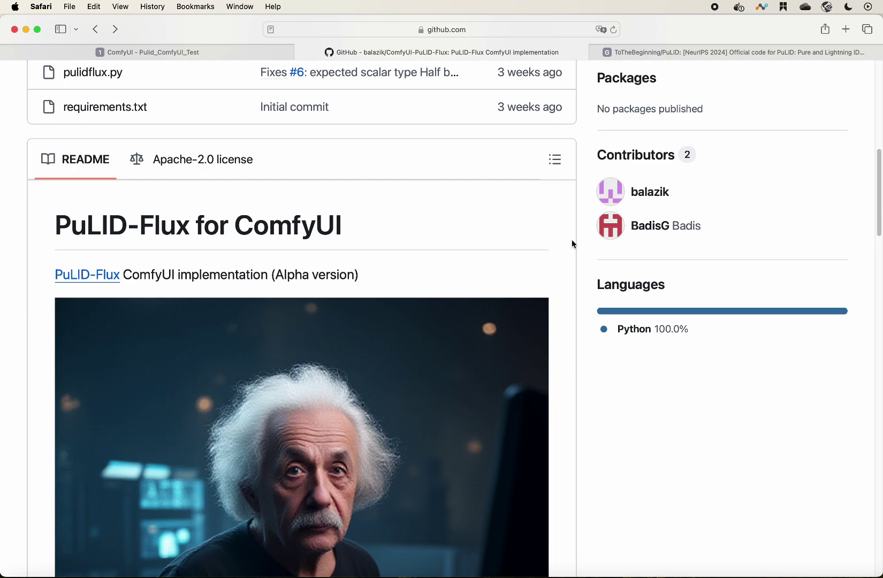
pyautogui.scroll(-2, 572, 243)
pyautogui.scroll(1, 572, 244)
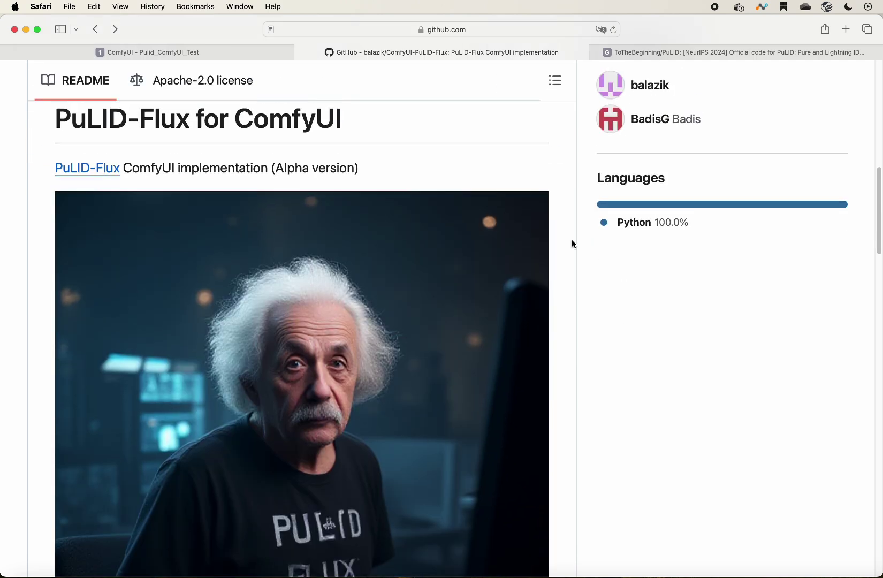
pyautogui.scroll(-4, 591, 361)
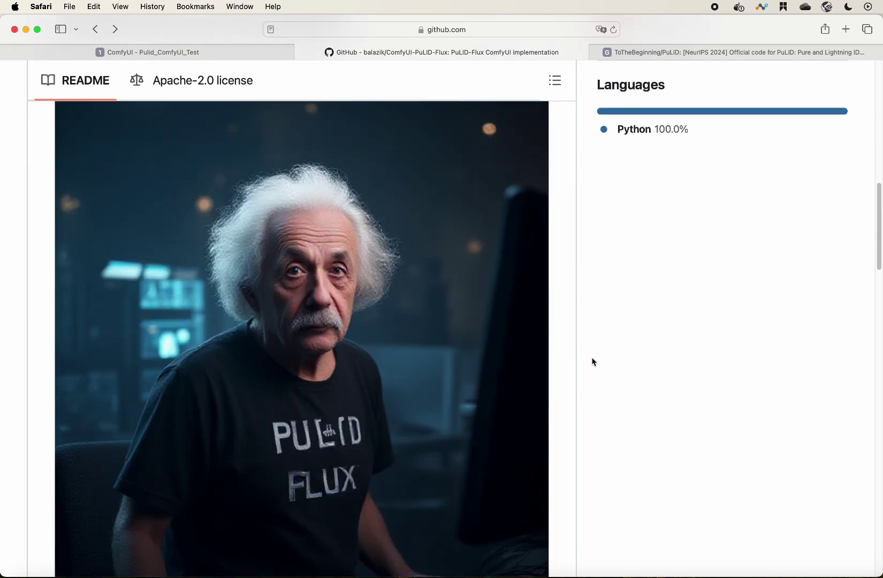
pyautogui.scroll(-15, 592, 362)
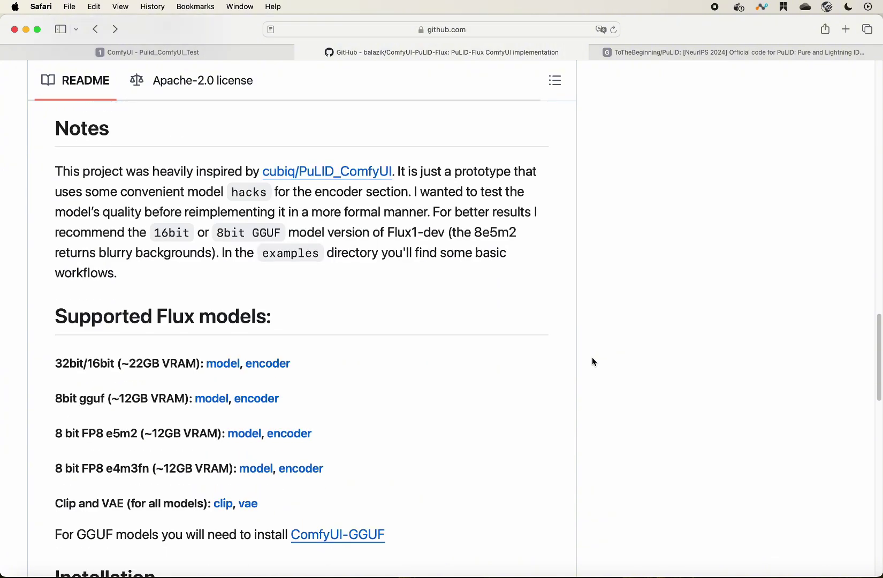
pyautogui.scroll(-4, 283, 321)
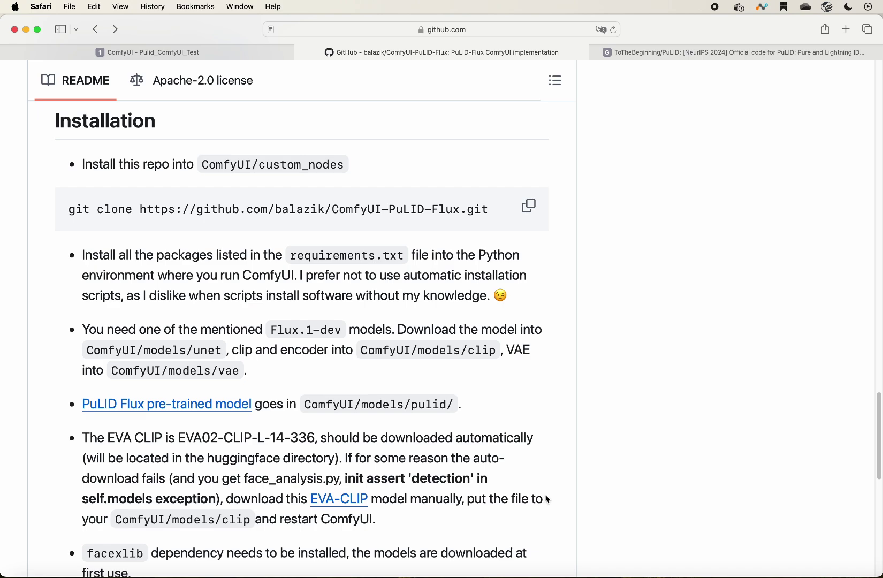
# Step: Switch to Terminal and change to the Desktop/ComfyUI directory in a new window
pyautogui.press('super+Tab')
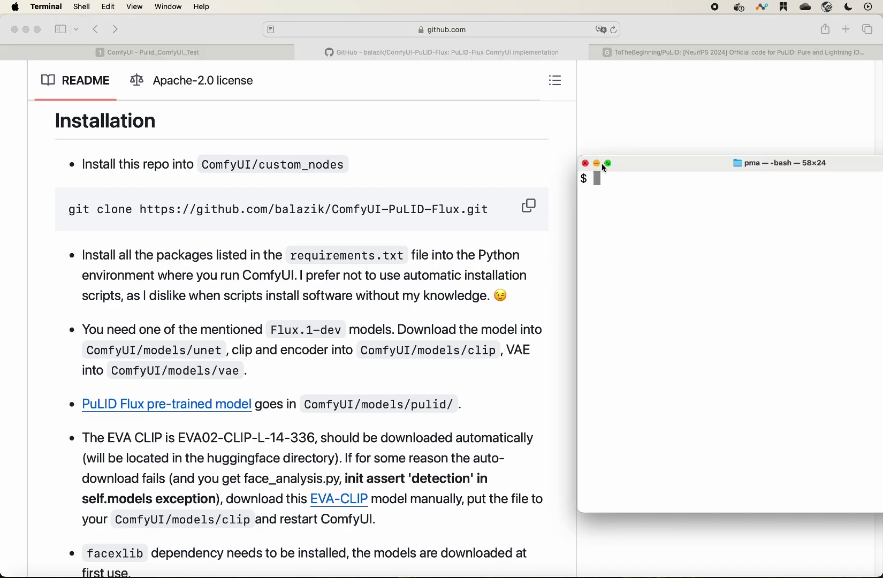
pyautogui.click(597, 163)
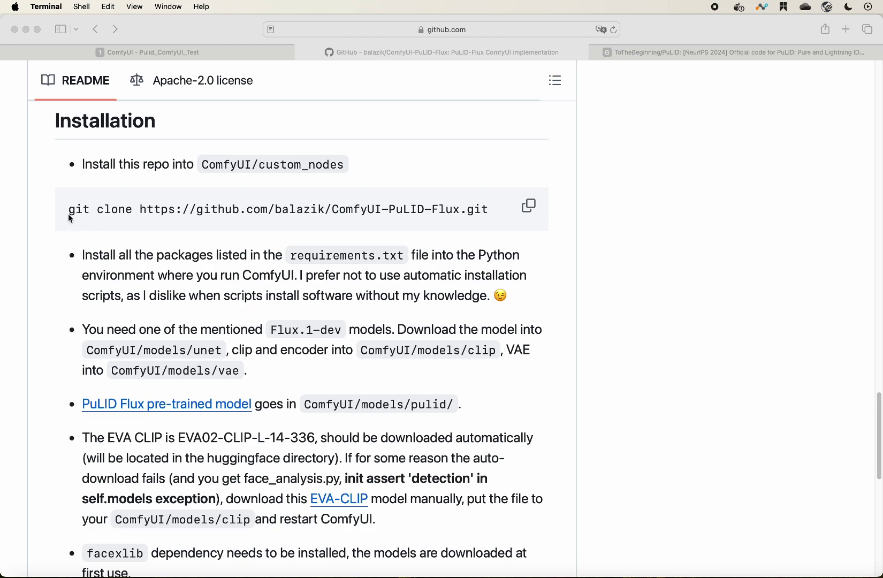
pyautogui.press('super+n')
pyautogui.write('cd Desktop/Comf')
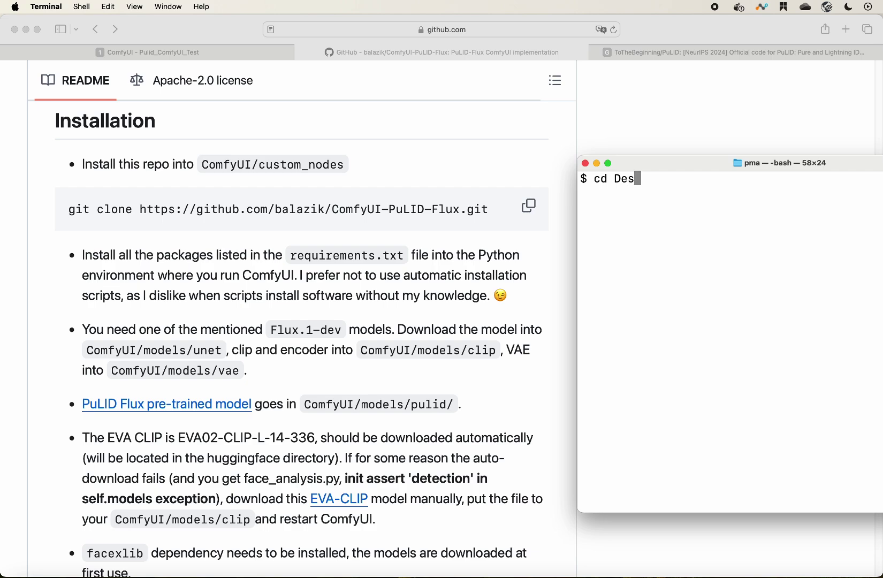
pyautogui.press('Tab')
pyautogui.write('Comf')
pyautogui.press('Tab')
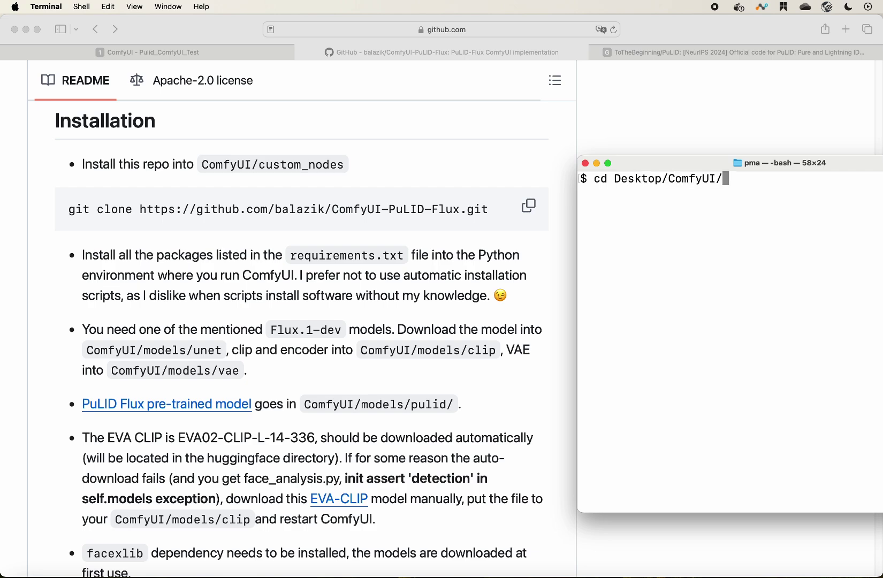
pyautogui.press('Return')
# Step: Move the Terminal window over the README and change into the custom_nodes directory
pyautogui.moveTo(676, 165); pyautogui.dragTo(528, 234)
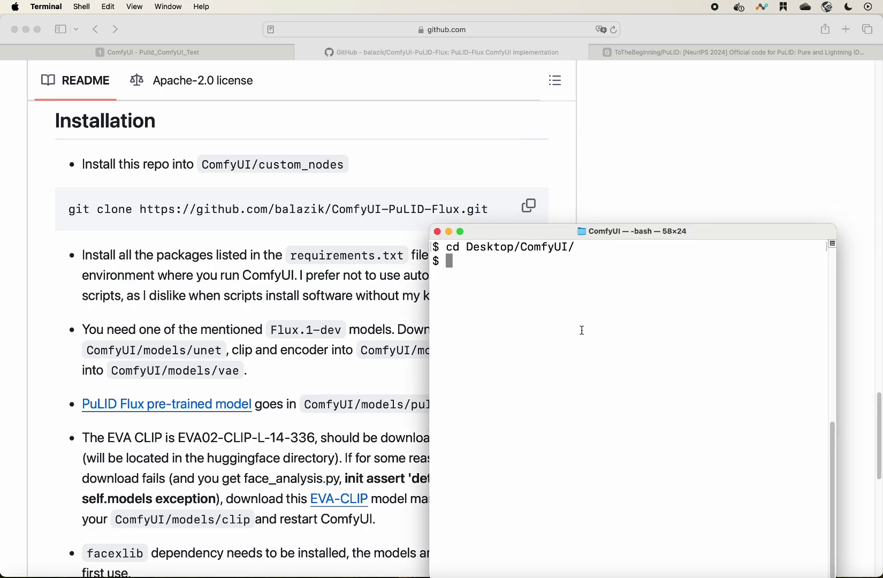
pyautogui.write('cd custo')
pyautogui.press('Tab')
pyautogui.press('Return')
pyautogui.write('git clone')
pyautogui.moveTo(487, 232); pyautogui.dragTo(706, 232)
pyautogui.click(528, 206)
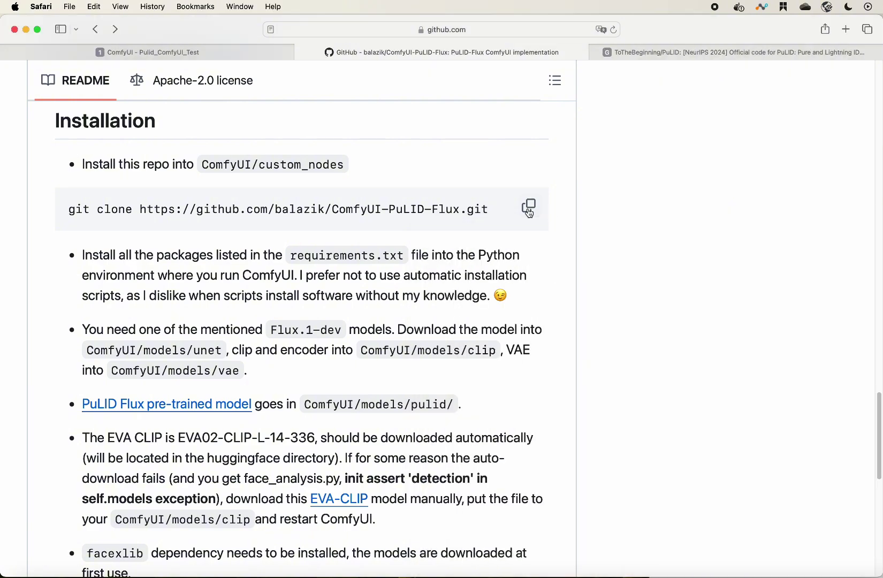
pyautogui.click(800, 235)
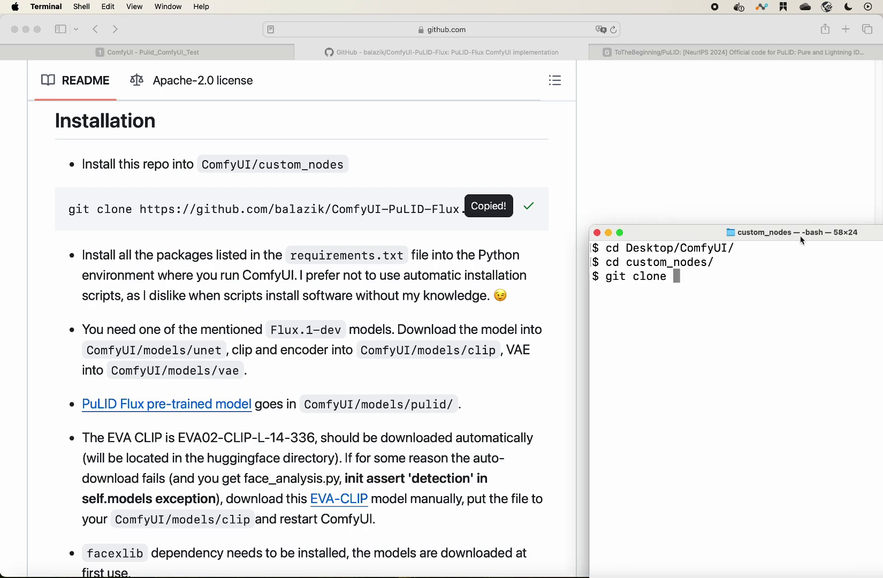
pyautogui.moveTo(799, 234); pyautogui.dragTo(573, 215)
pyautogui.press('BackSpace')
pyautogui.press('BackSpace')
pyautogui.press('BackSpace')
pyautogui.press('BackSpace')
pyautogui.press('BackSpace')
pyautogui.press('BackSpace')
pyautogui.press('BackSpace')
pyautogui.press('BackSpace')
pyautogui.press('BackSpace')
pyautogui.press('BackSpace')
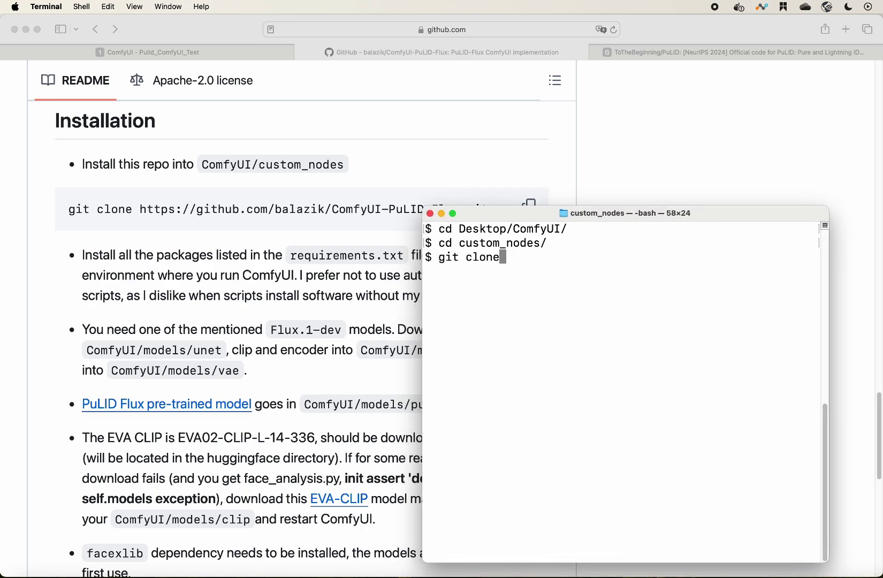
pyautogui.press('super+v')
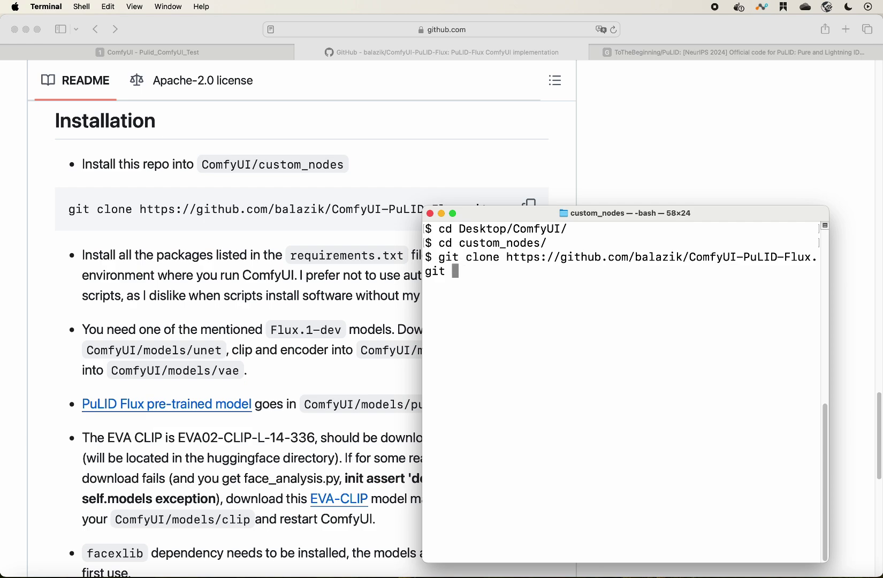
pyautogui.press('Return')
# Step: Change into the ComfyUI-PuLID-Flux directory inside custom_nodes
pyautogui.write('cd Comf')
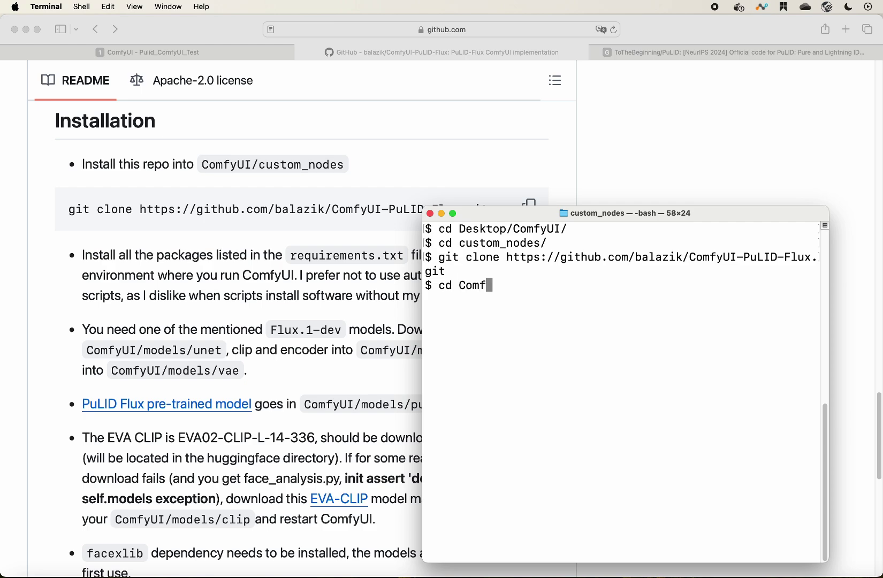
pyautogui.write('yUI-Pu')
pyautogui.press('Tab')
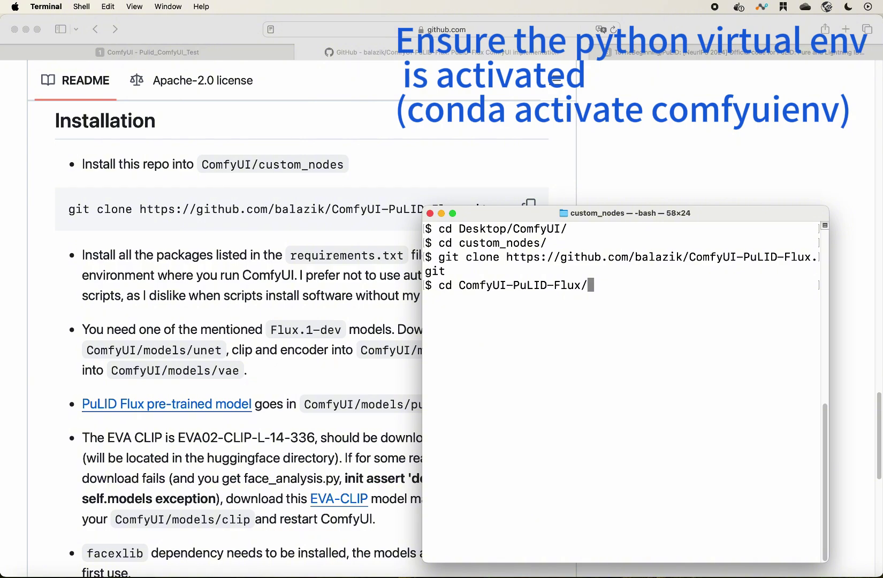
pyautogui.press('Return')
# Step: View the package list in requirements.txt with nano and close it without changes
pyautogui.write('nano requ')
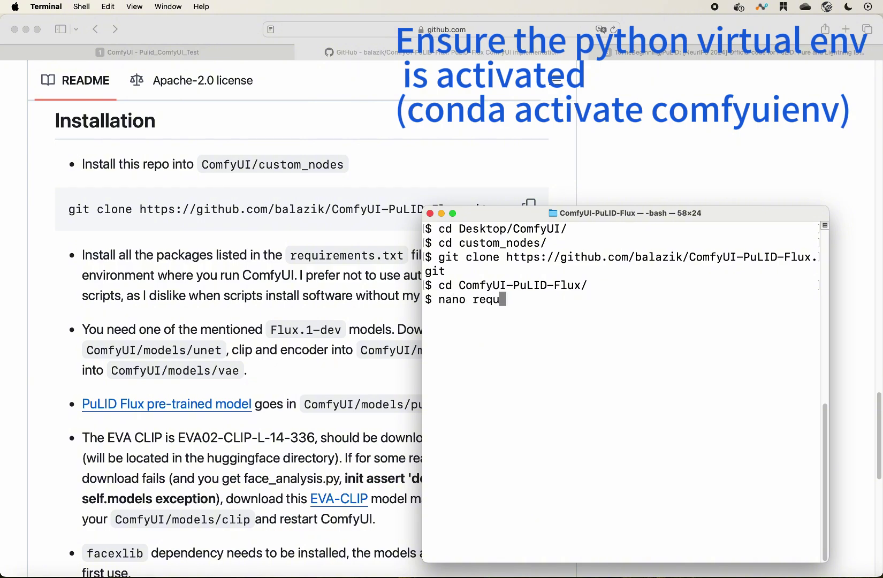
pyautogui.press('Tab')
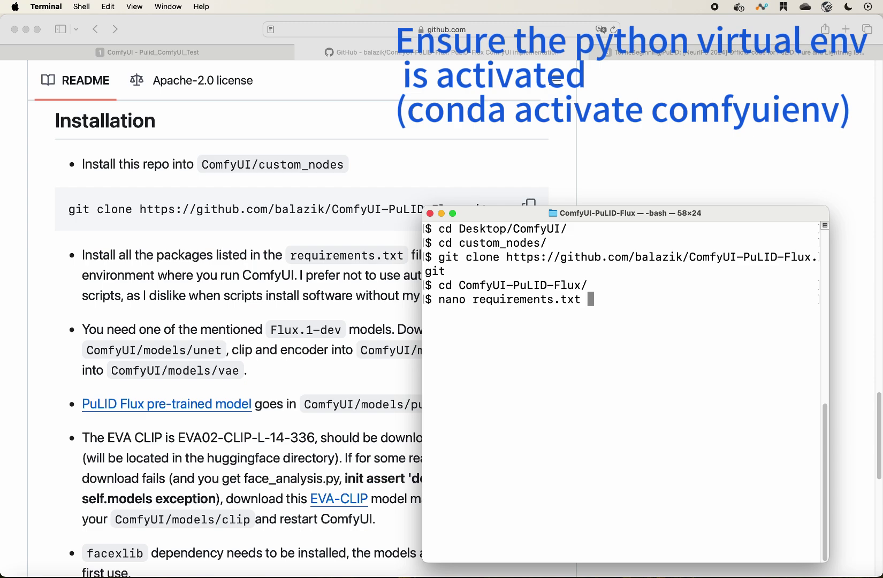
pyautogui.press('Return')
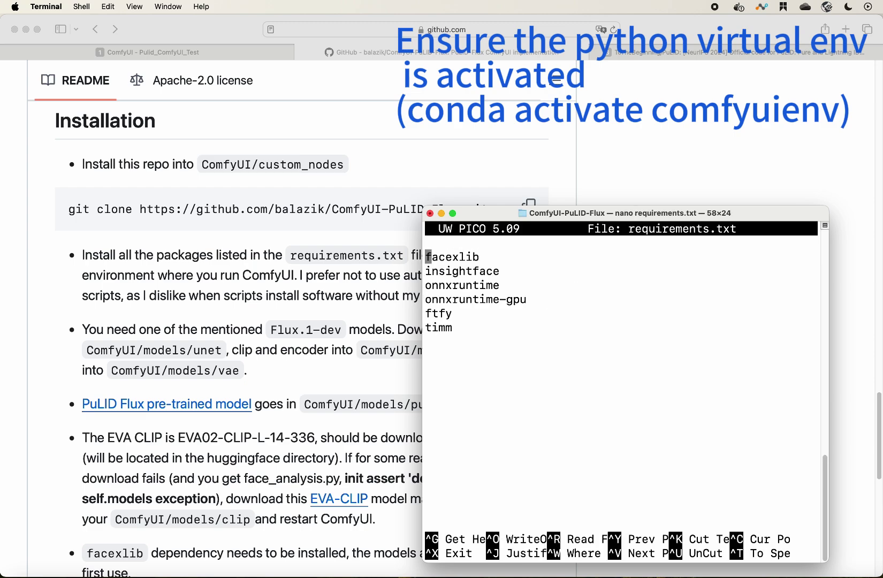
pyautogui.hotkey('ctrl', 'x')
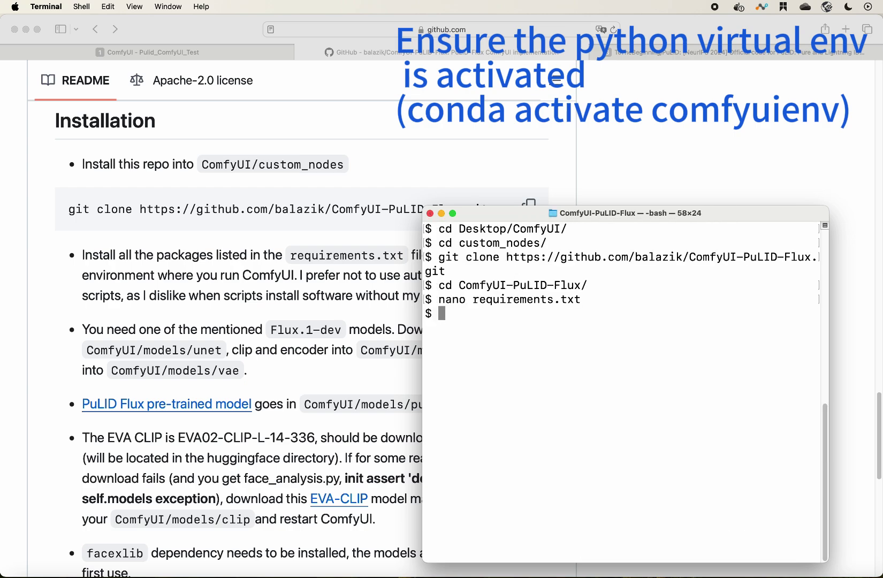
# Step: Try to install the packages with pip install -r requirements.txt, and reposition the Terminal window to read the output
pyautogui.write('pip install -r req')
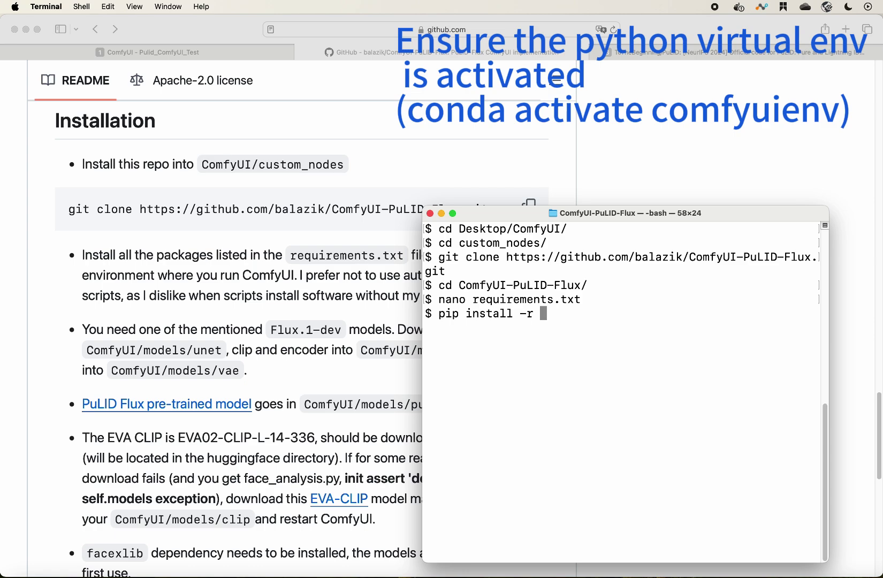
pyautogui.press('Tab')
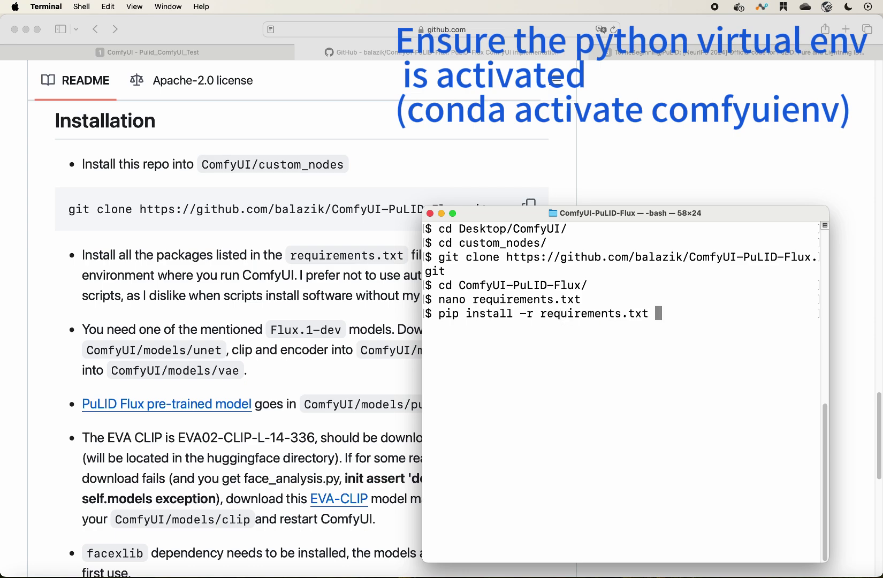
pyautogui.press('Return')
pyautogui.moveTo(621, 218); pyautogui.dragTo(650, 119)
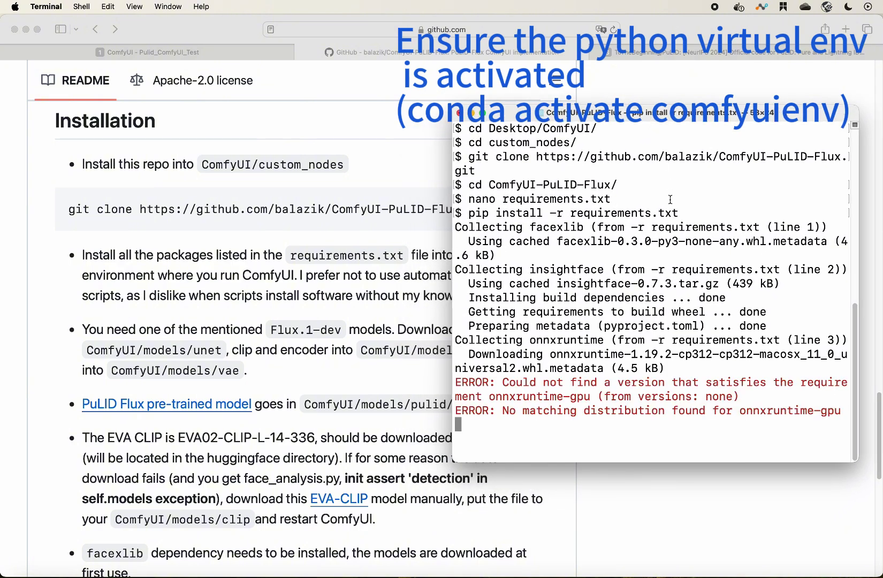
pyautogui.moveTo(595, 114); pyautogui.dragTo(606, 92)
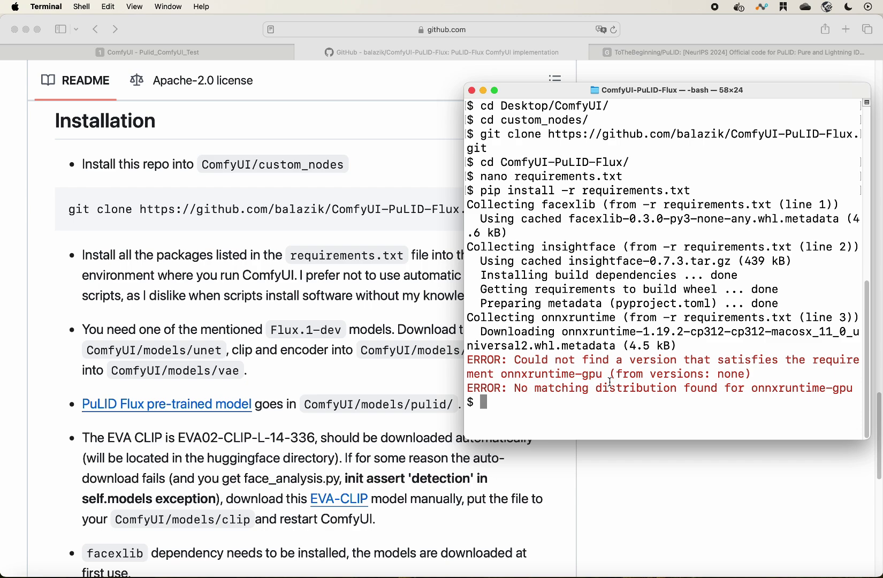
# Step: Comment out the onnxruntime-gpu line in requirements.txt with a # using nano, save the file and exit
pyautogui.write('nano requ')
pyautogui.press('Tab')
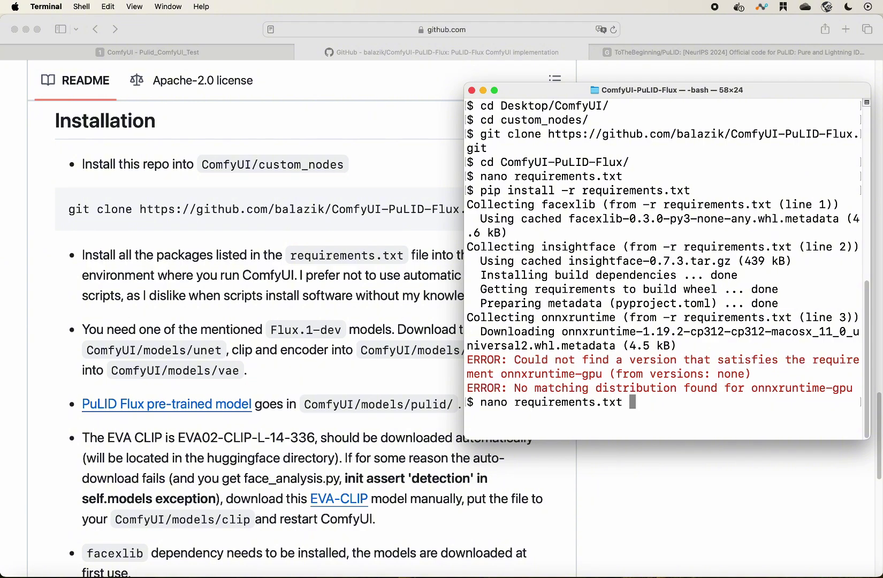
pyautogui.press('Return')
pyautogui.press('Down')
pyautogui.press('Down')
pyautogui.press('Down')
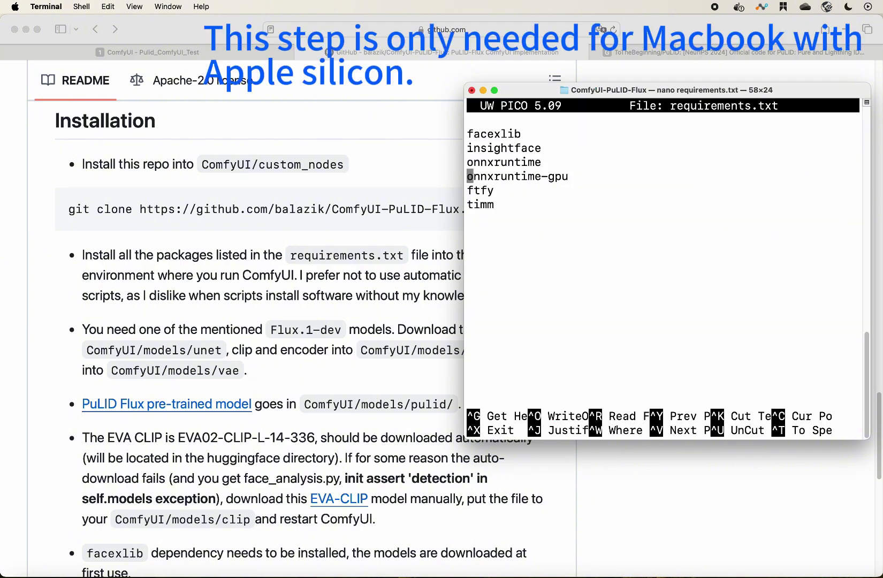
pyautogui.write('#')
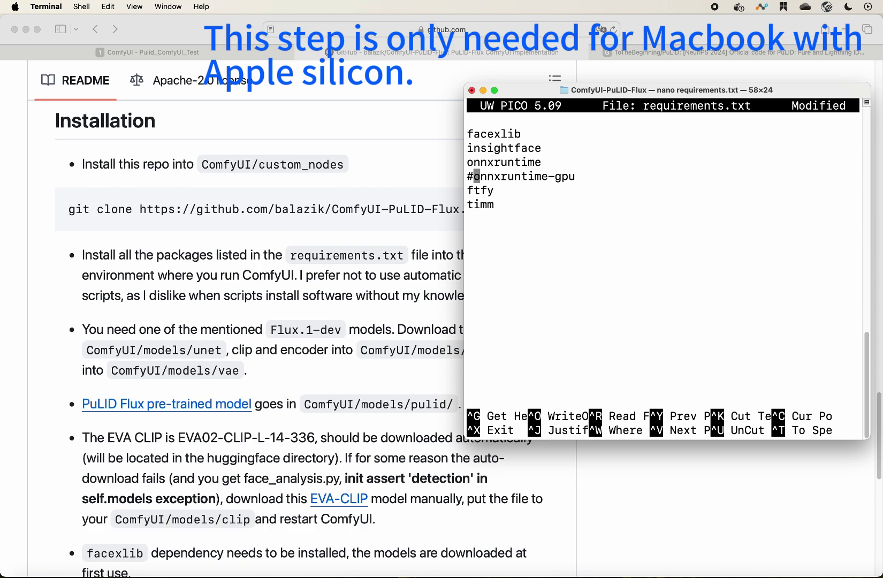
pyautogui.hotkey('ctrl', 'o')
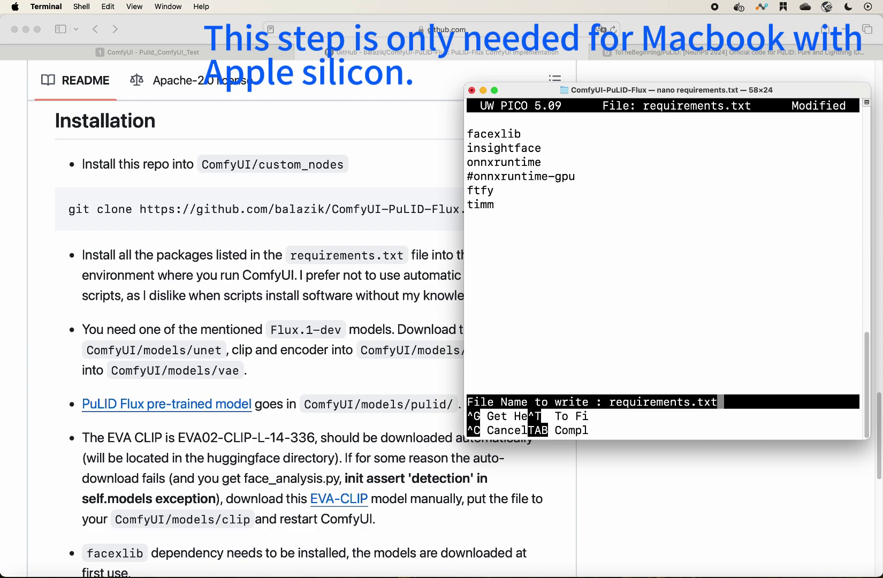
pyautogui.press('Return')
pyautogui.hotkey('ctrl', 'x')
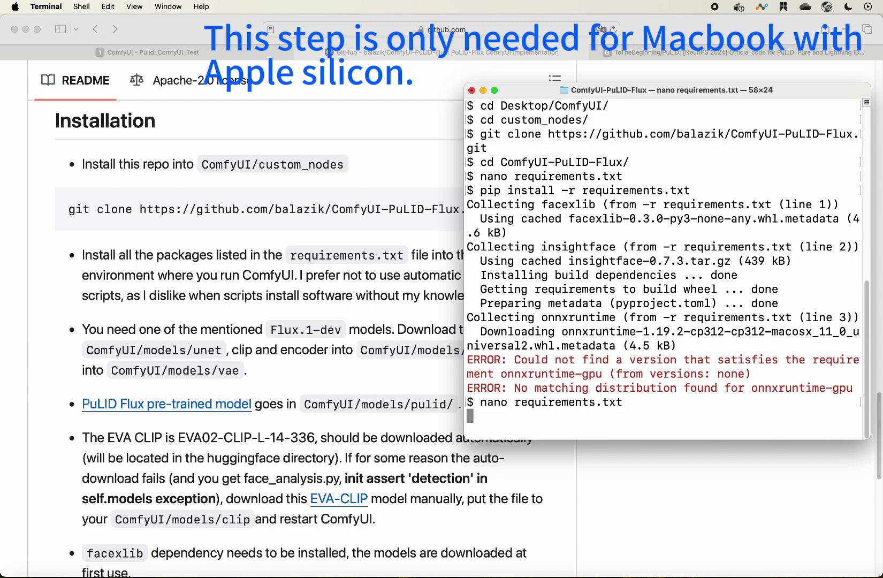
# Step: Run pip install -r requirements.txt again with the edited package list
pyautogui.press('Up')
pyautogui.press('Up')
pyautogui.press('Return')
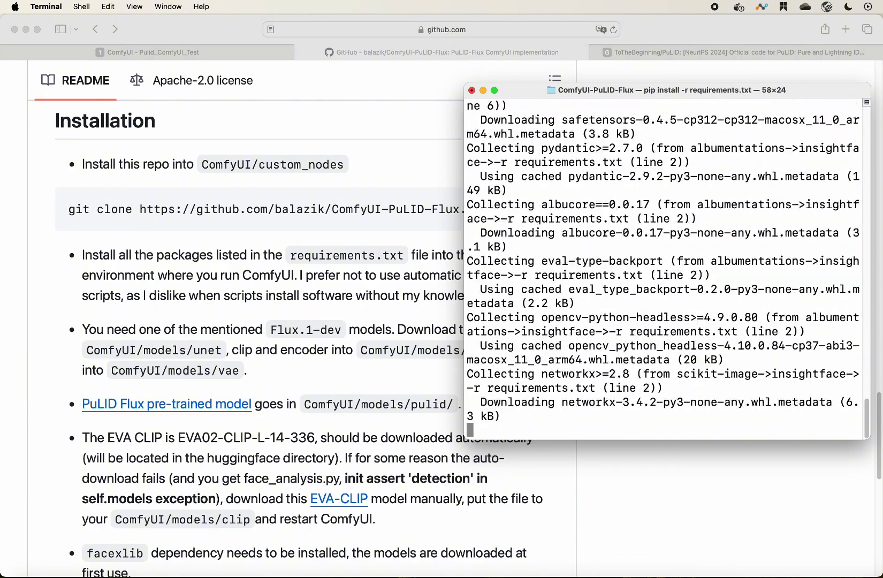
# Step: Clear the Terminal output and switch back to the repository's installation instructions in Safari
pyautogui.press('super+k')
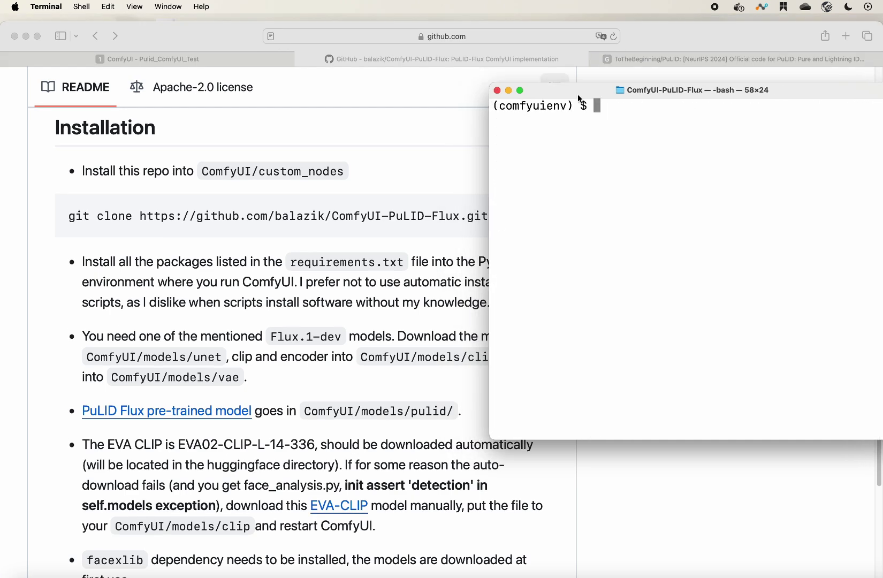
pyautogui.click(194, 341)
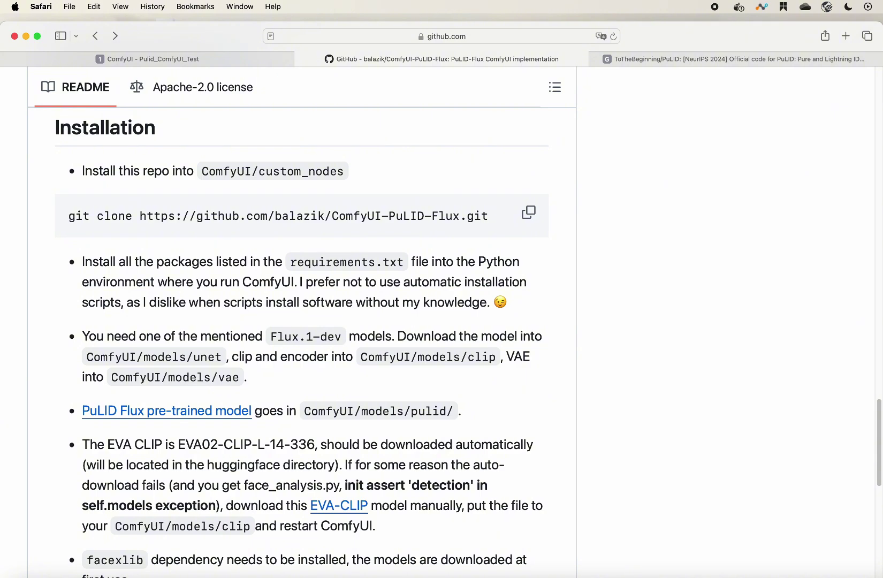
# Step: Switch to Finder and examine the Flux model files in ComfyUI's models/unet folder, selecting flux1-dev-Q4_0.gguf
pyautogui.press('super+Tab')
pyautogui.moveTo(627, 179); pyautogui.dragTo(679, 90)
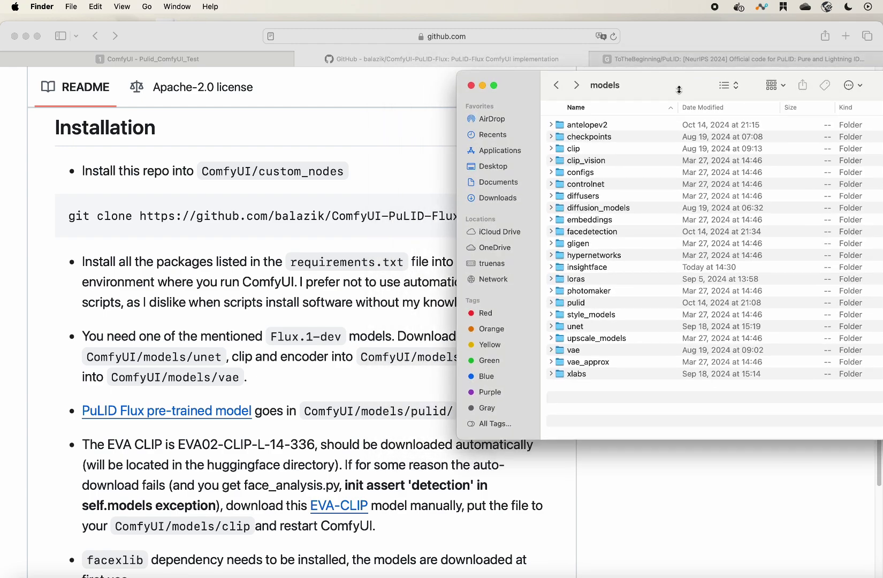
pyautogui.doubleClick(573, 325)
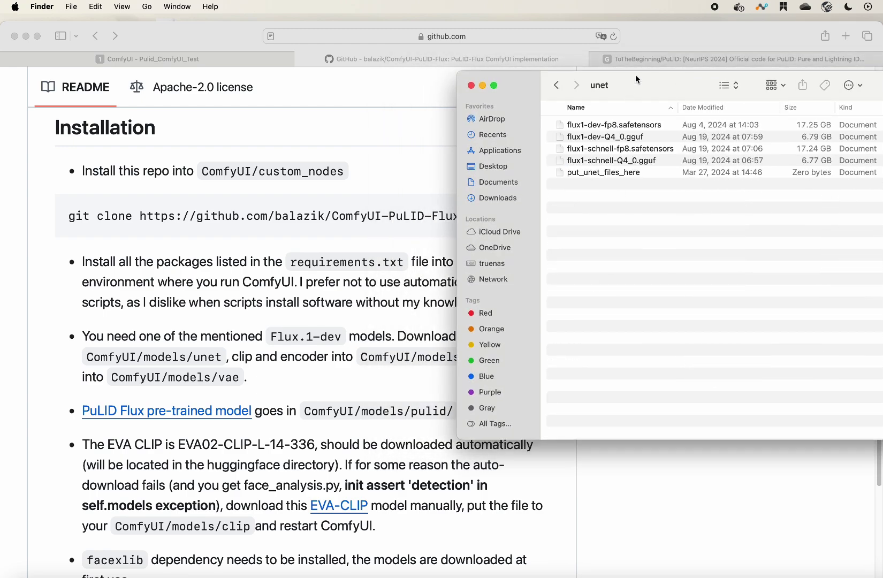
pyautogui.moveTo(636, 80); pyautogui.dragTo(660, 80)
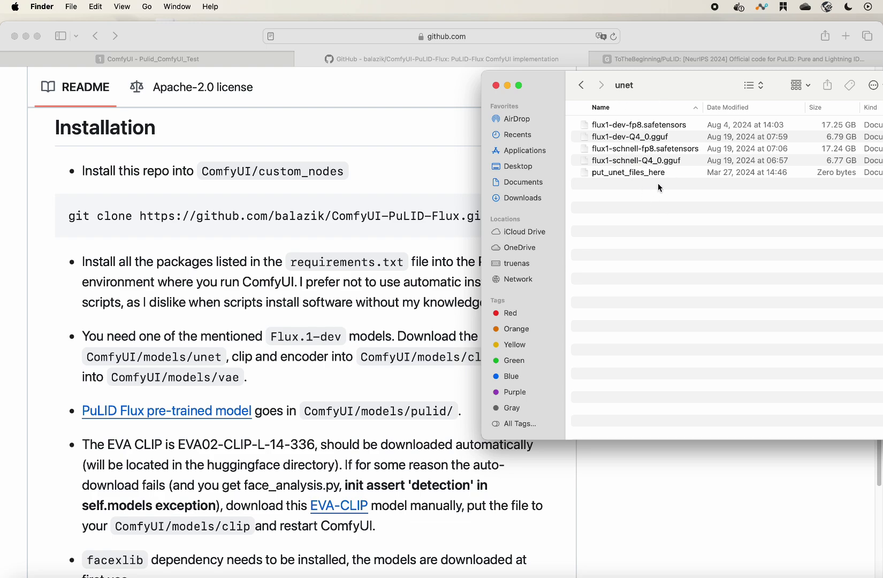
pyautogui.click(618, 141)
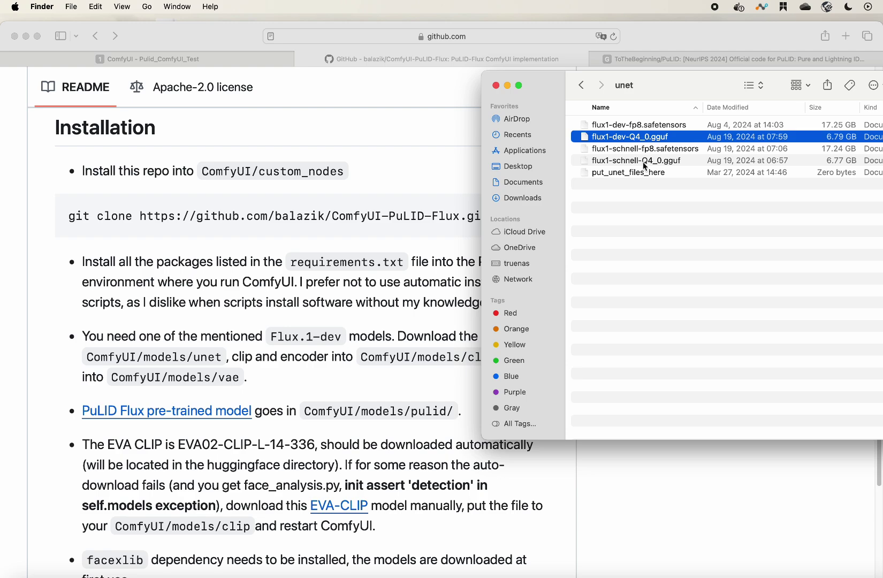
# Step: Check the contents of the clip and vae folders inside models, and return to the models folder
pyautogui.click(581, 85)
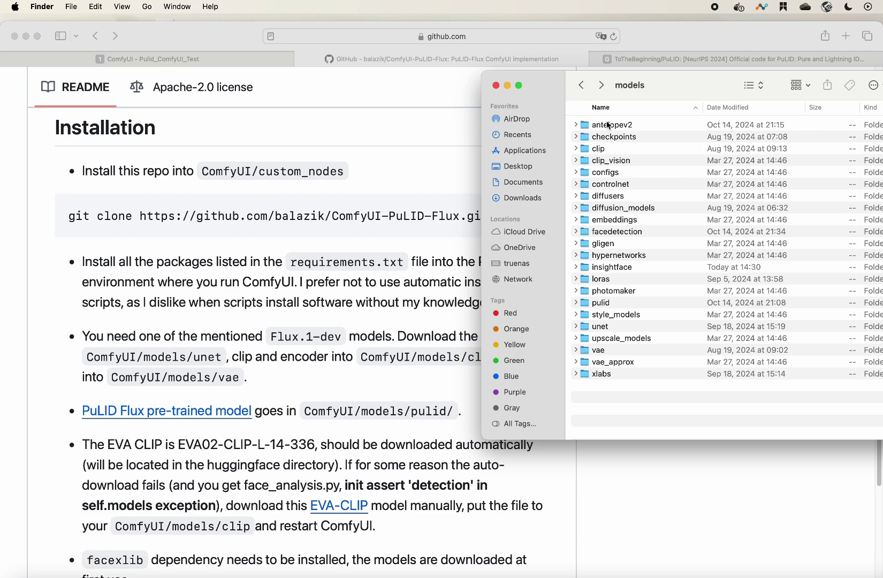
pyautogui.doubleClick(609, 148)
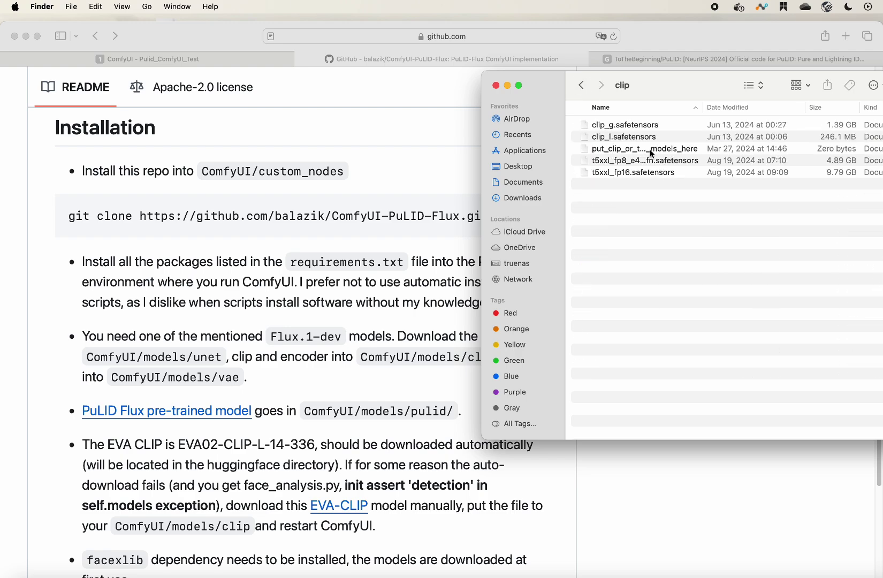
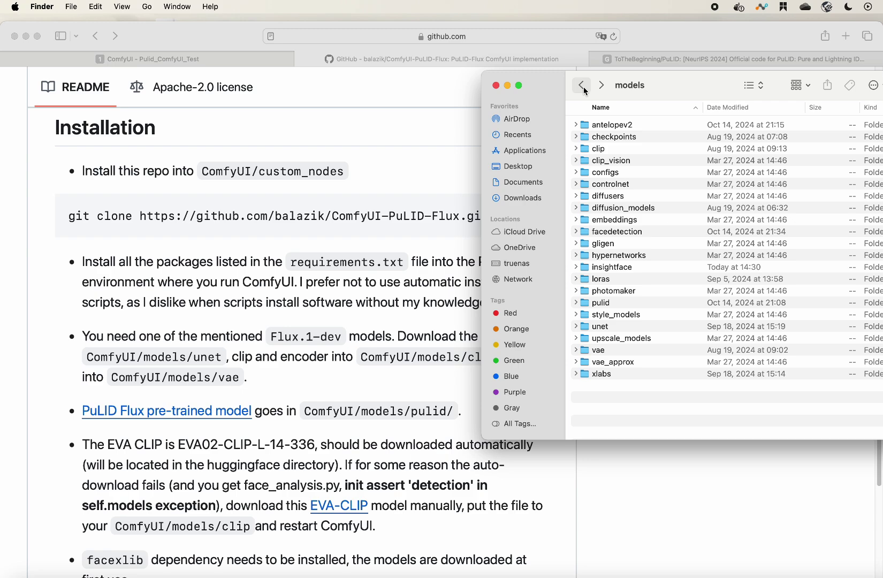
pyautogui.doubleClick(612, 351)
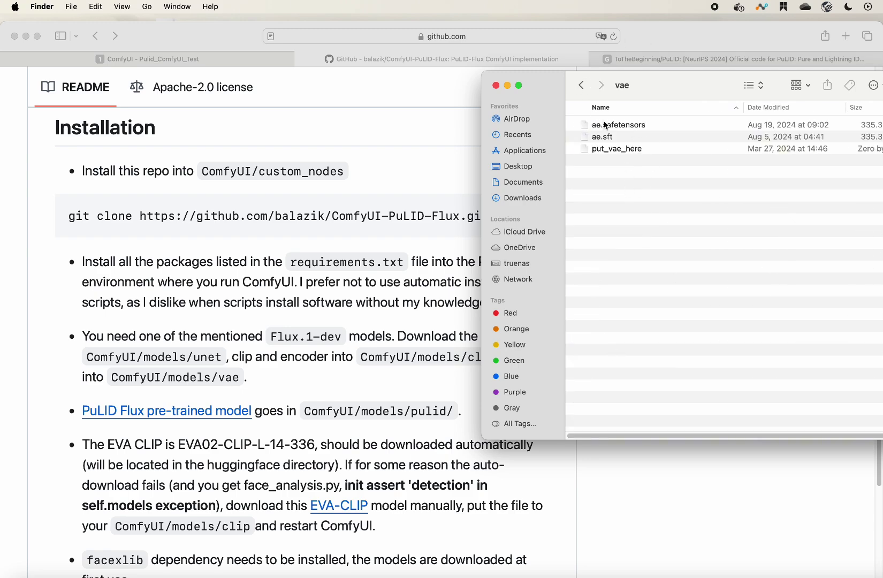
pyautogui.click(583, 86)
pyautogui.moveTo(637, 85); pyautogui.dragTo(637, 80)
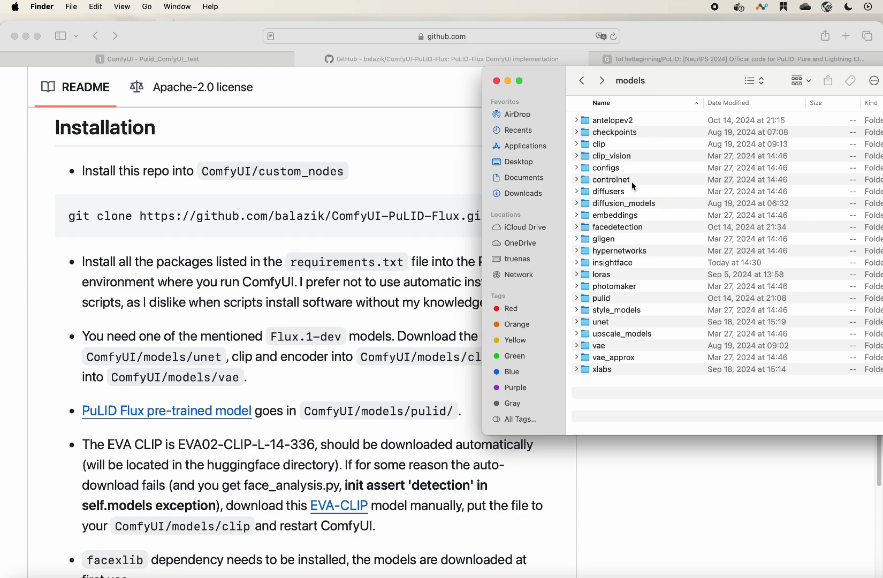
# Step: Open the pulid folder, select pulid_flux_v0.9.0.safetensors to check it, and return to the models folder
pyautogui.click(613, 300)
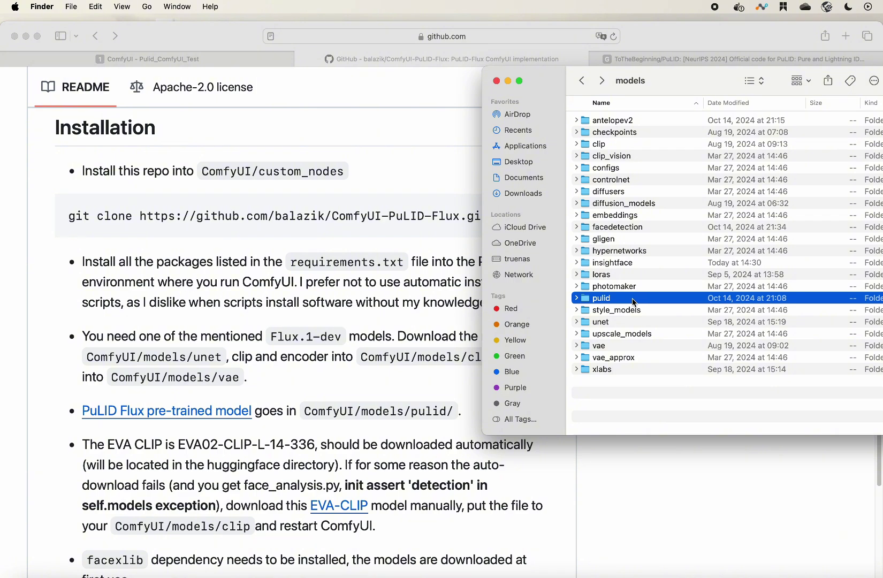
pyautogui.doubleClick(632, 301)
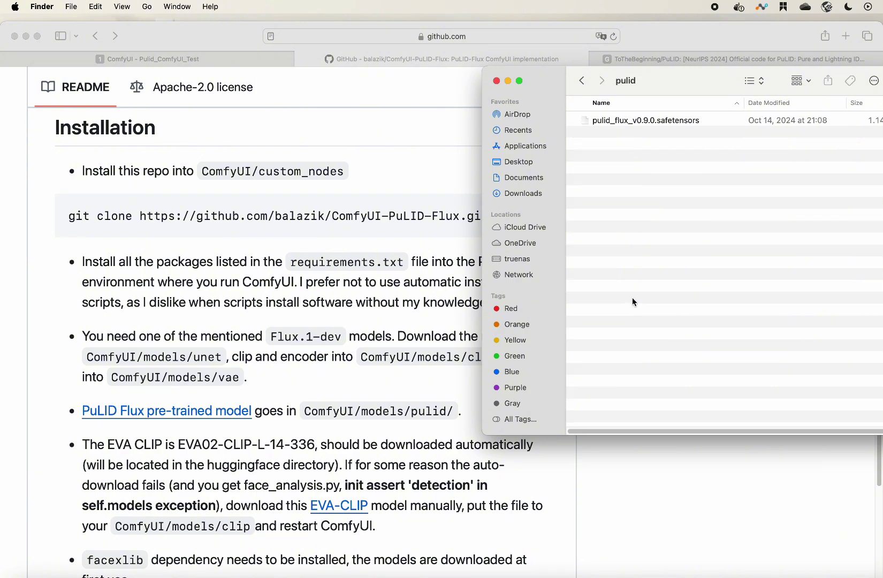
pyautogui.click(639, 122)
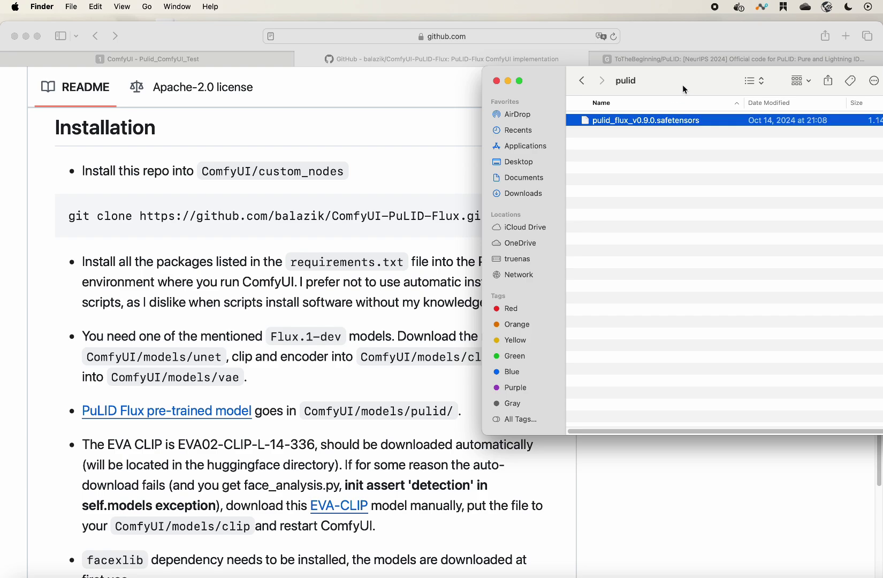
pyautogui.moveTo(683, 85); pyautogui.dragTo(652, 81)
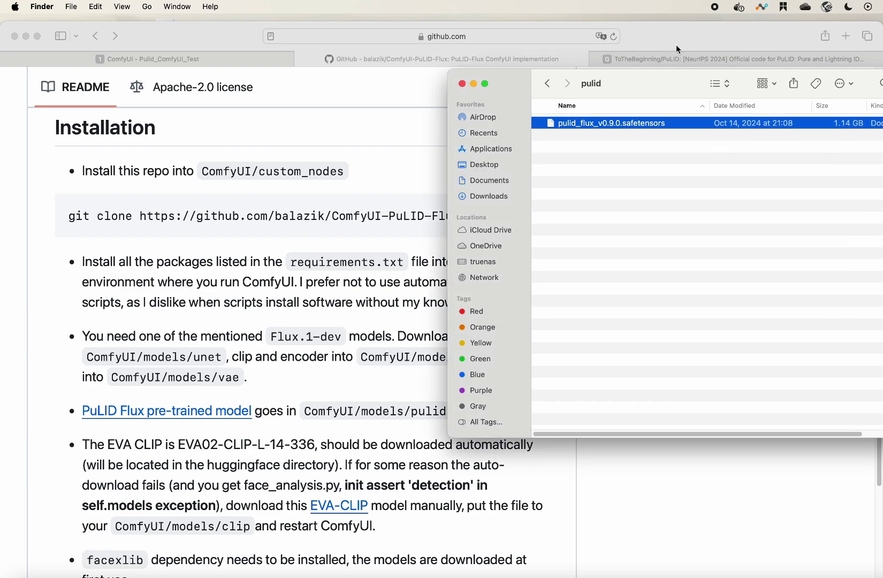
pyautogui.moveTo(651, 80); pyautogui.dragTo(684, 79)
pyautogui.click(580, 81)
# Step: Read the README's EVA-CLIP, facexlib and InsightFace requirements in Safari, highlighting facexlib and the AntelopeV2 sentence
pyautogui.scroll(-3, 190, 406)
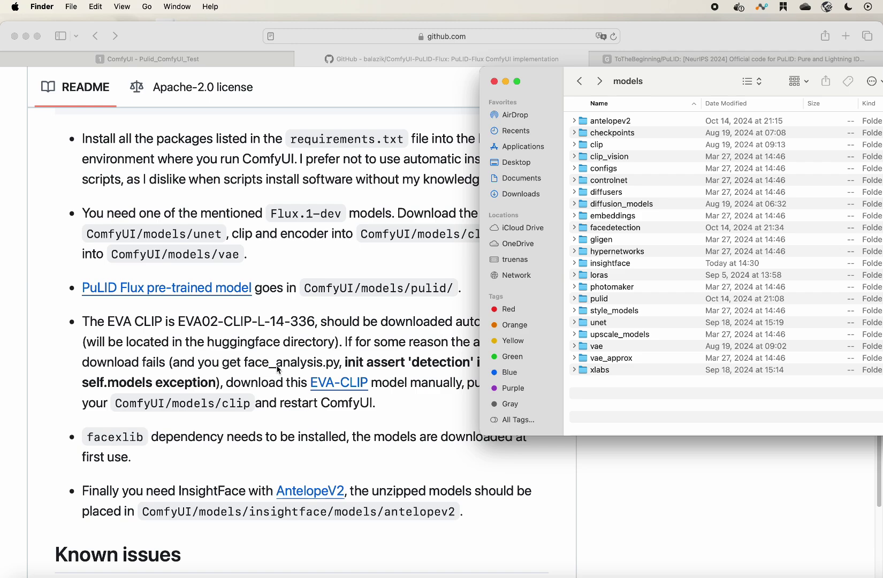
pyautogui.click(264, 402)
pyautogui.moveTo(87, 435); pyautogui.dragTo(144, 435)
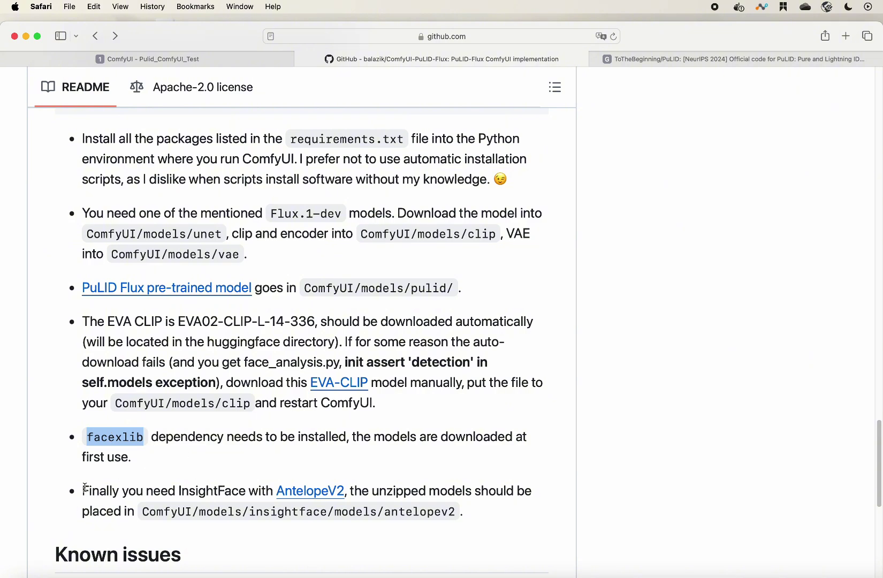
pyautogui.moveTo(85, 488); pyautogui.dragTo(347, 495)
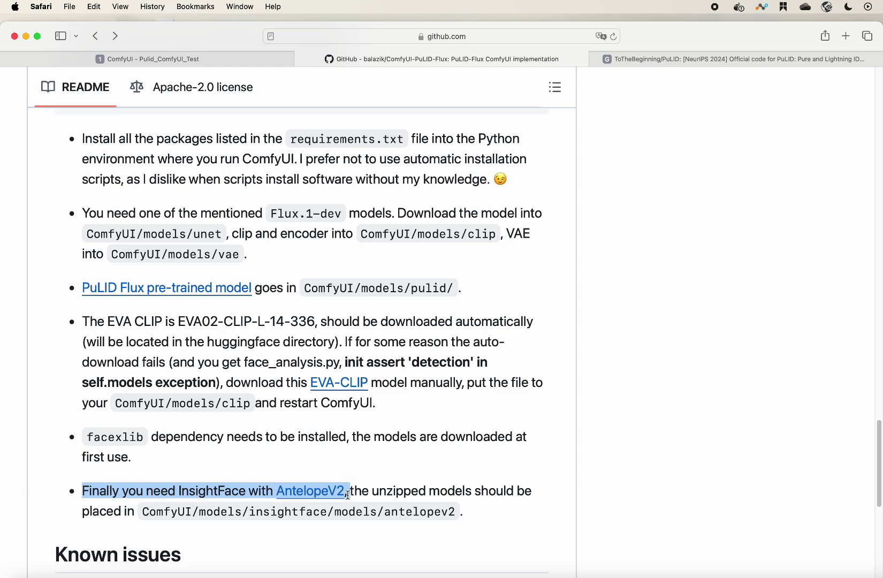
pyautogui.click(347, 494)
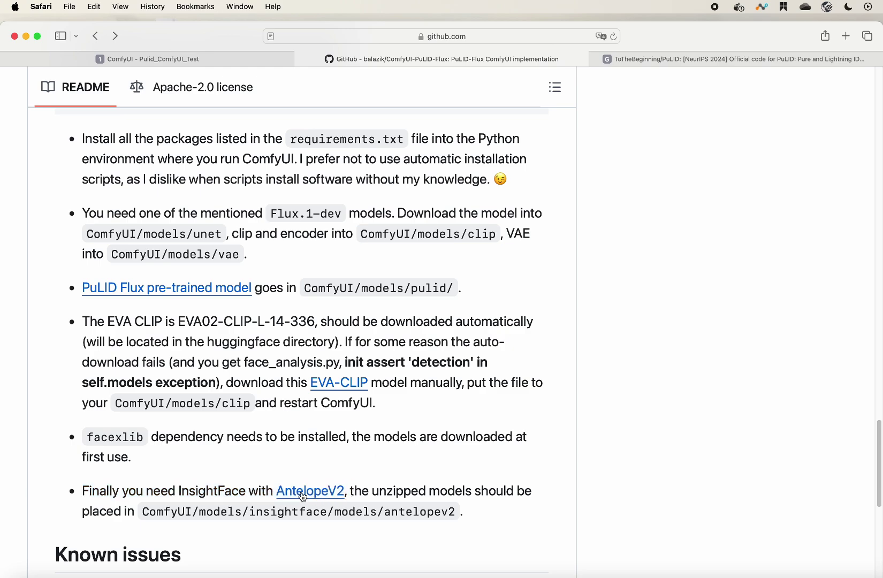
# Step: Open the README's AntelopeV2 link in a new tab to view its Hugging Face files, and return to the README
pyautogui.rightClick(302, 496)
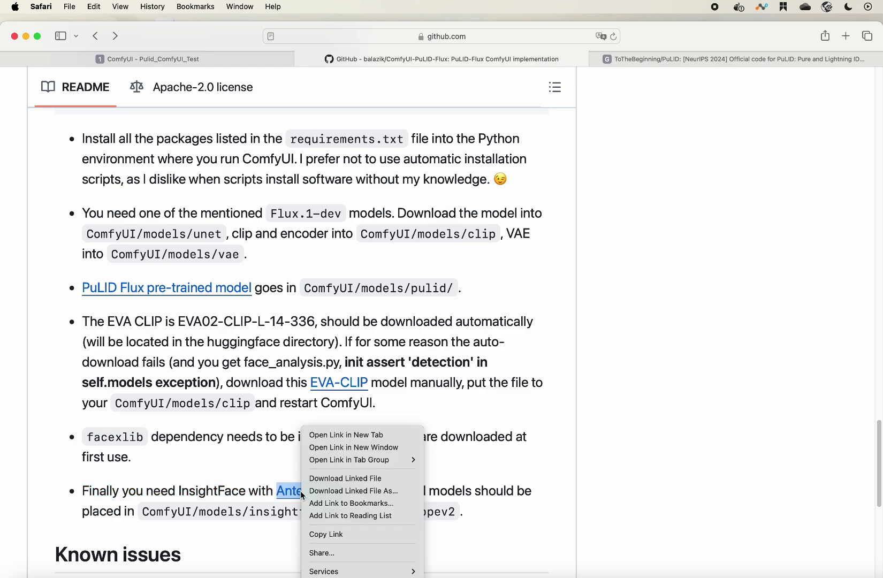
pyautogui.click(343, 433)
pyautogui.click(807, 60)
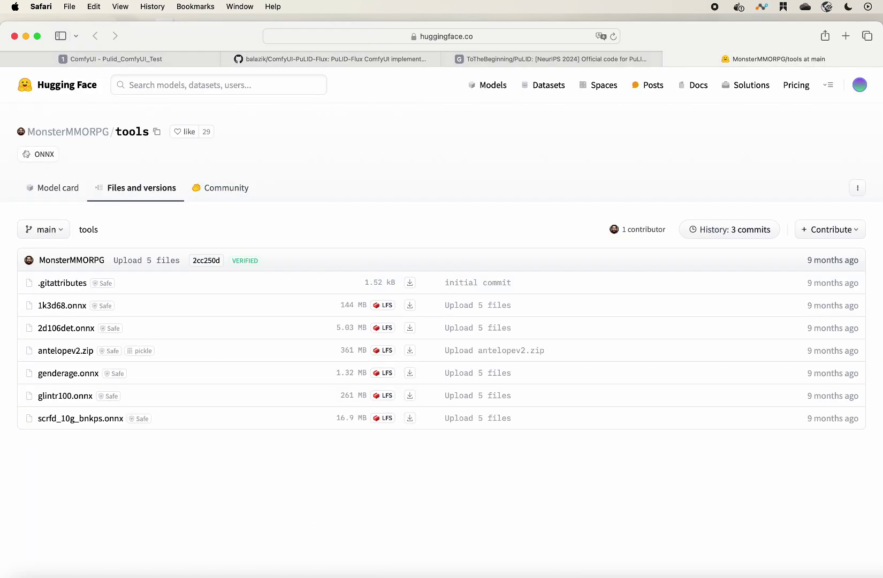
pyautogui.click(334, 60)
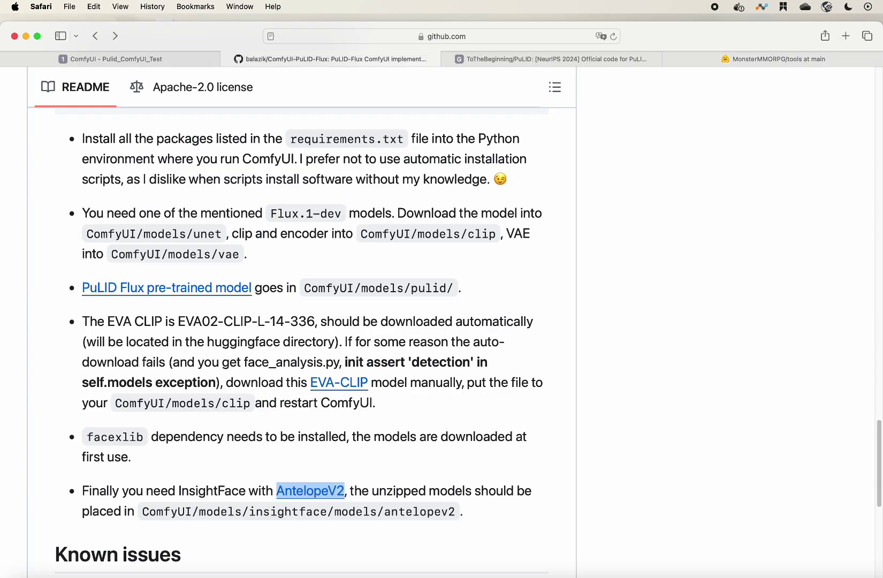
# Step: Switch to Finder and check the insightface/models/antelopev2 folder, including the antelopev2 folder nested inside it
pyautogui.press('super+Tab')
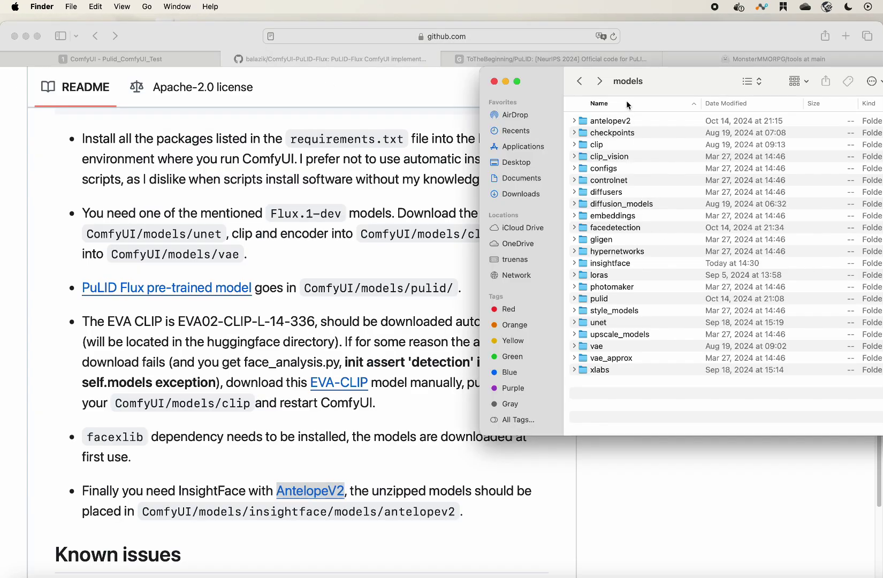
pyautogui.doubleClick(606, 263)
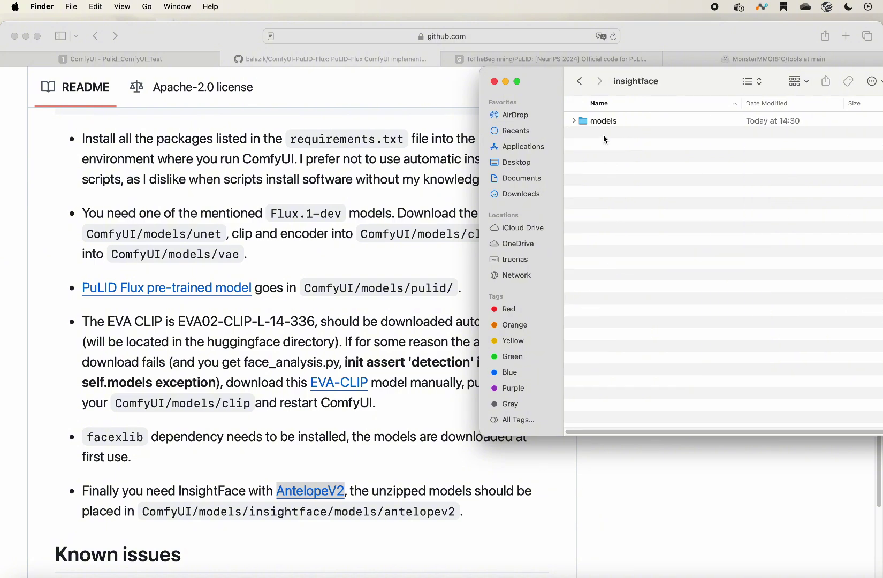
pyautogui.doubleClick(602, 121)
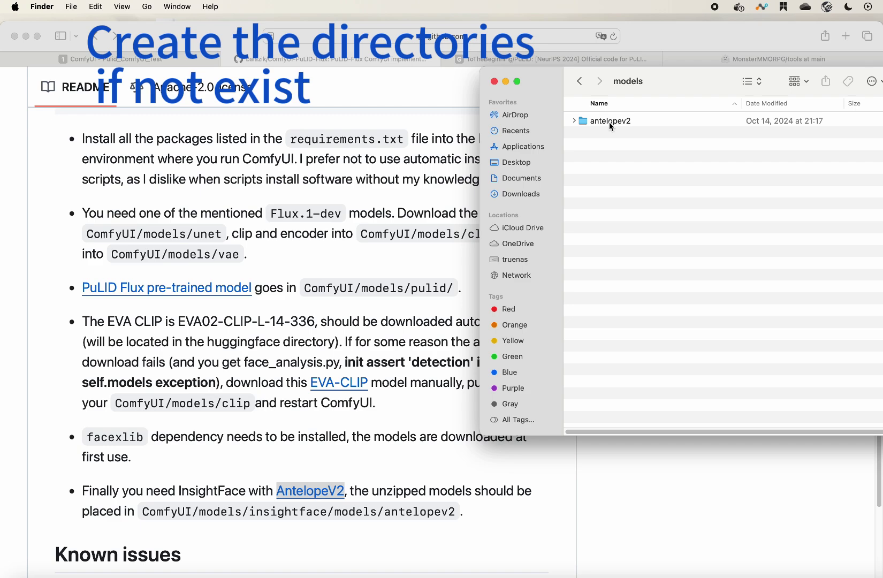
pyautogui.doubleClick(610, 121)
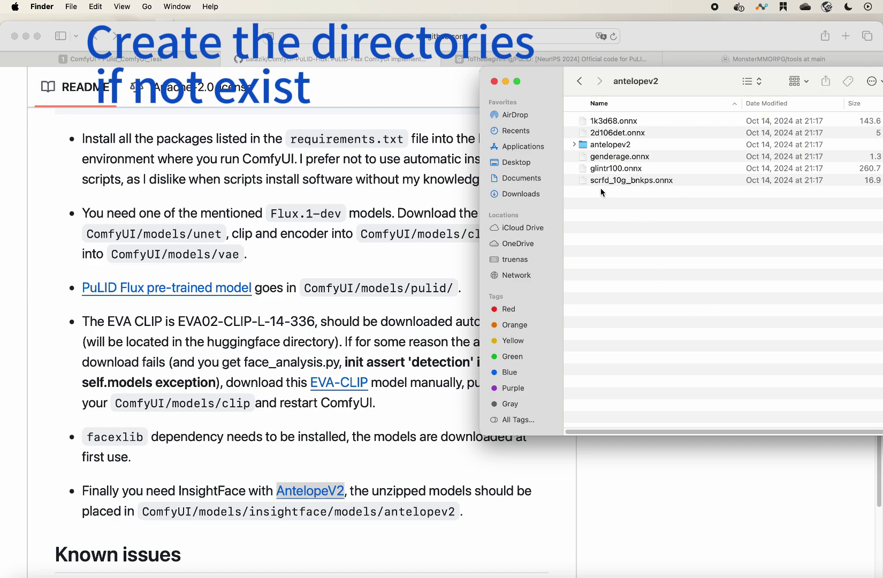
pyautogui.doubleClick(614, 145)
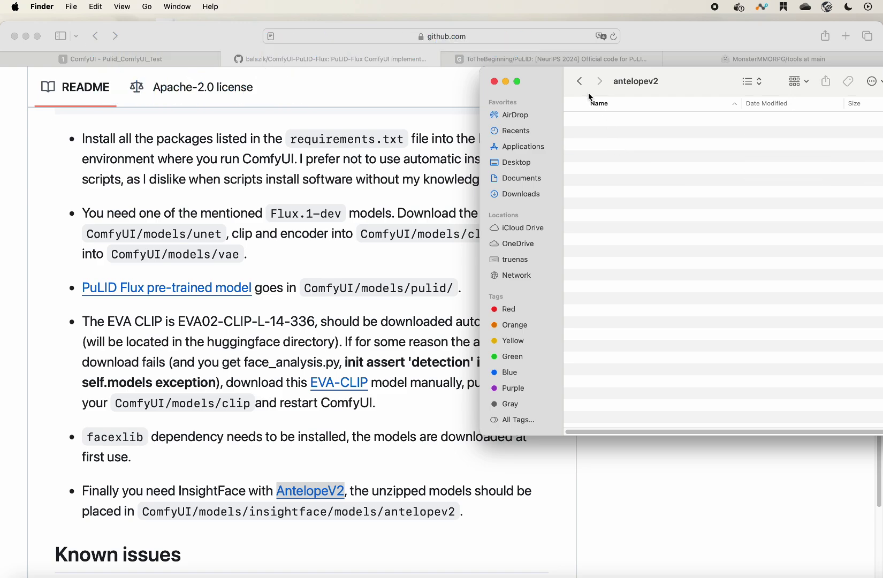
# Step: Move the nested antelopev2 folder inside insightface/models/antelopev2 to the Trash
pyautogui.click(579, 81)
pyautogui.click(602, 149)
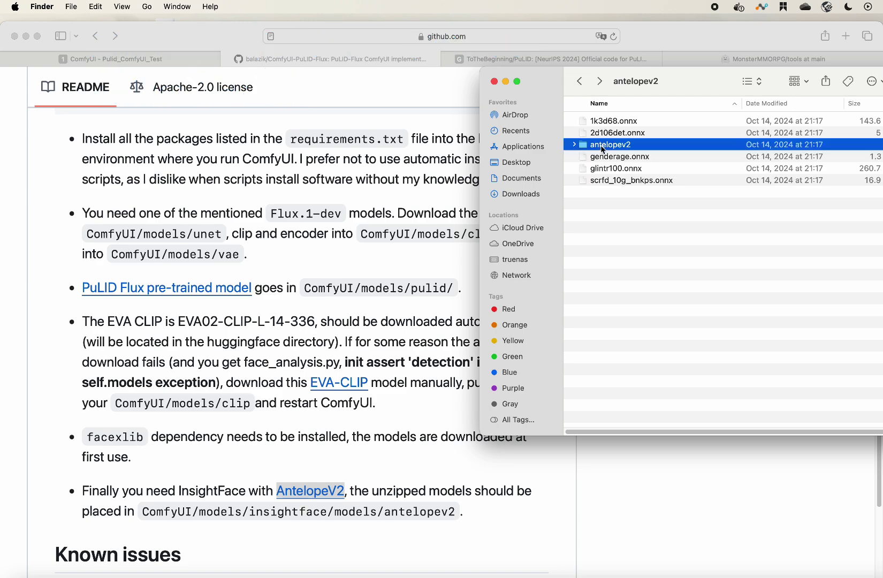
pyautogui.rightClick(602, 149)
pyautogui.click(645, 171)
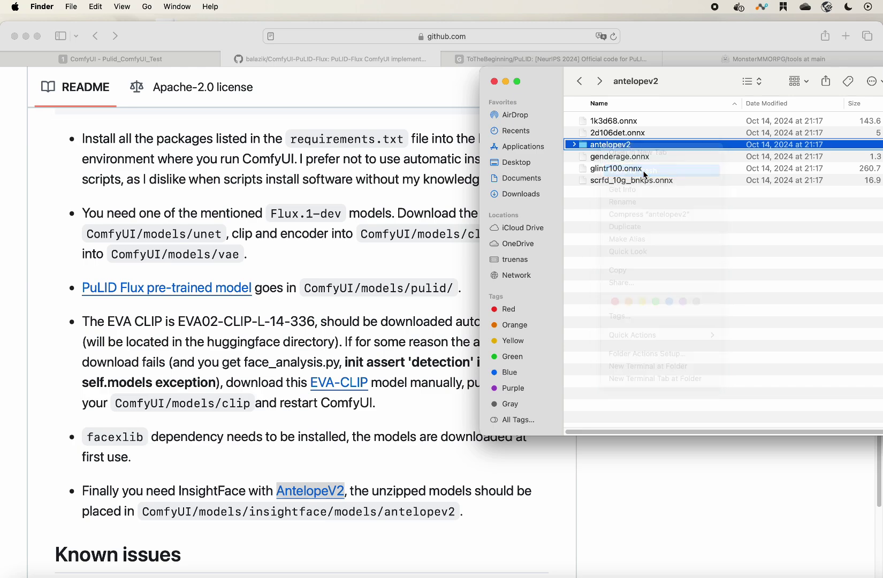
pyautogui.click(643, 229)
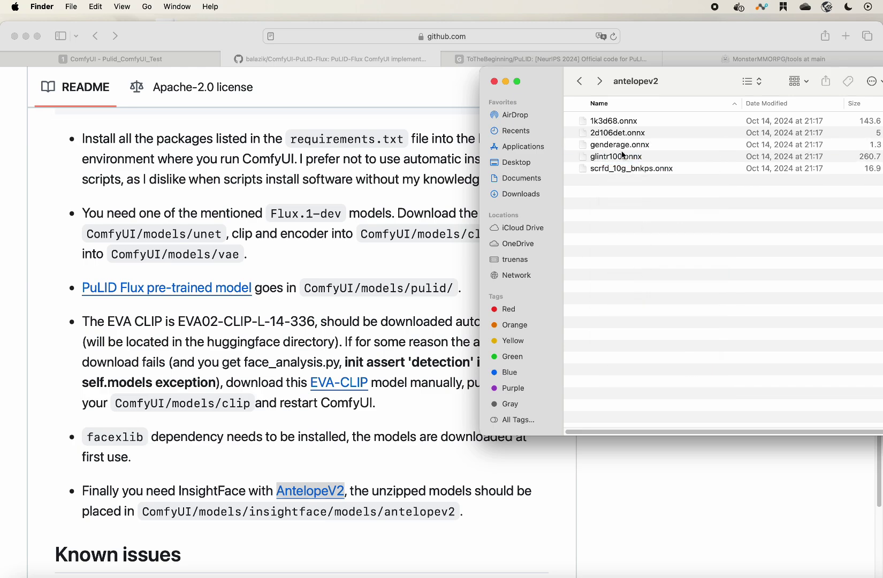
# Step: Minimize the Finder window and open the examples folder of the ComfyUI-PuLID-Flux repository to show its sample workflow files
pyautogui.click(453, 104)
pyautogui.click(749, 59)
pyautogui.moveTo(508, 82)
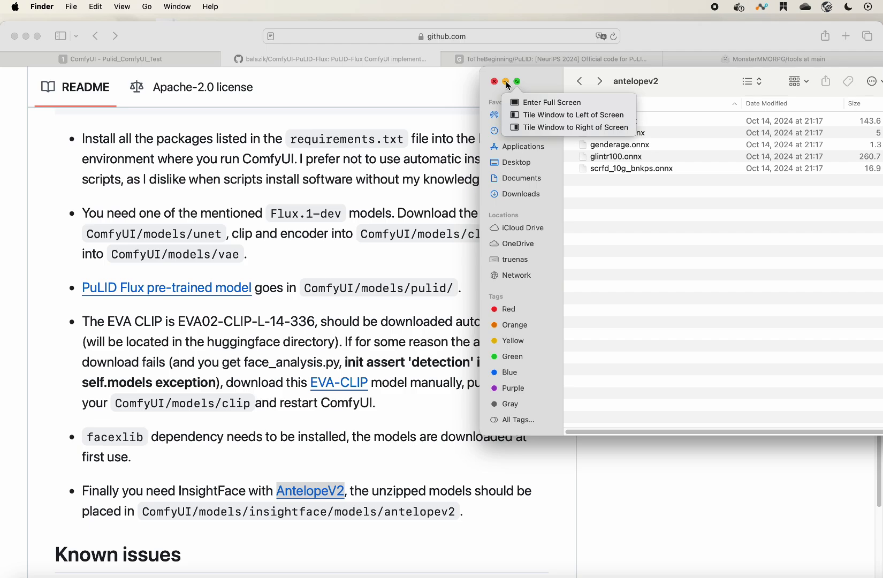
pyautogui.click(507, 82)
pyautogui.scroll(15, 485, 268)
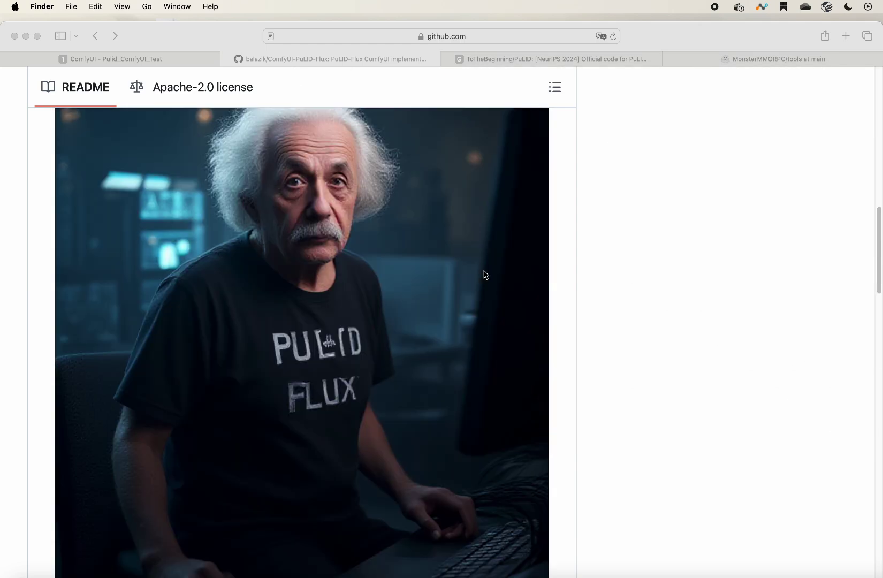
pyautogui.scroll(20, 484, 274)
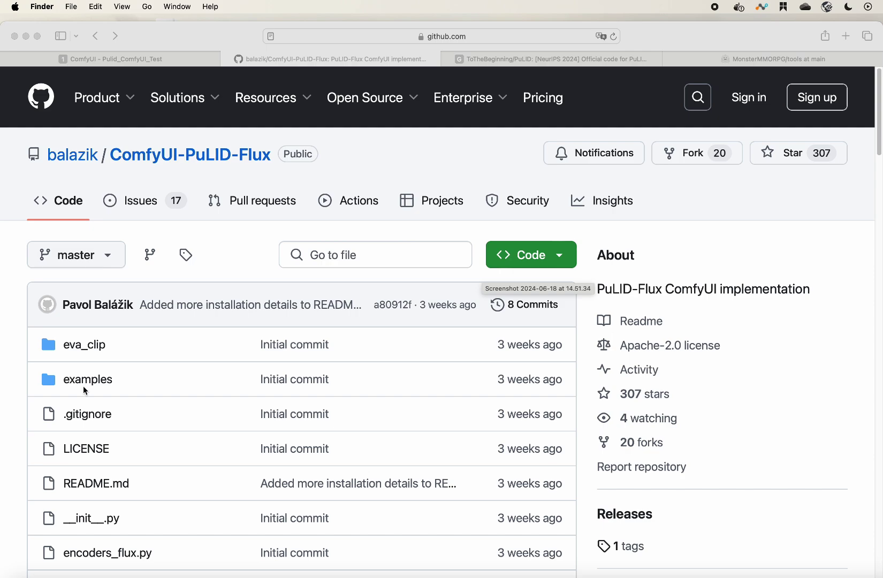
pyautogui.click(85, 384)
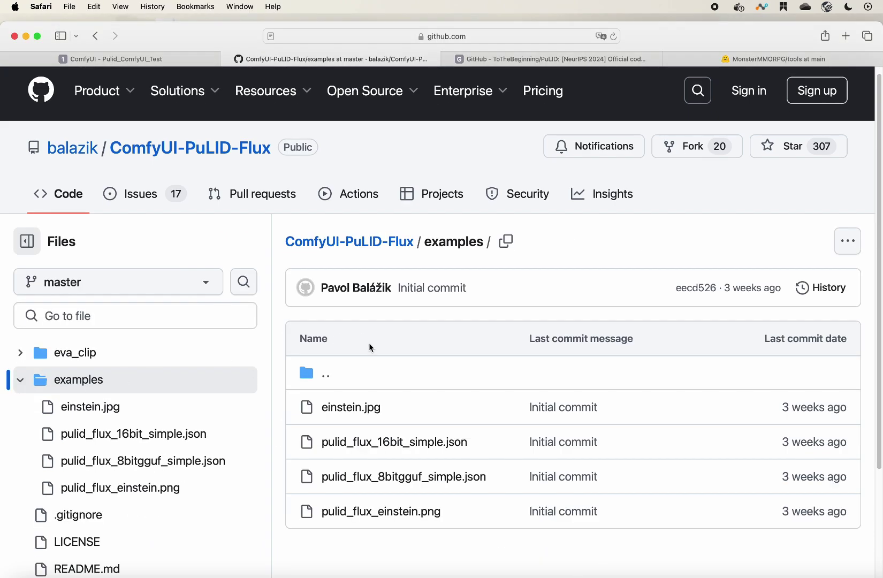
pyautogui.scroll(-3, 371, 347)
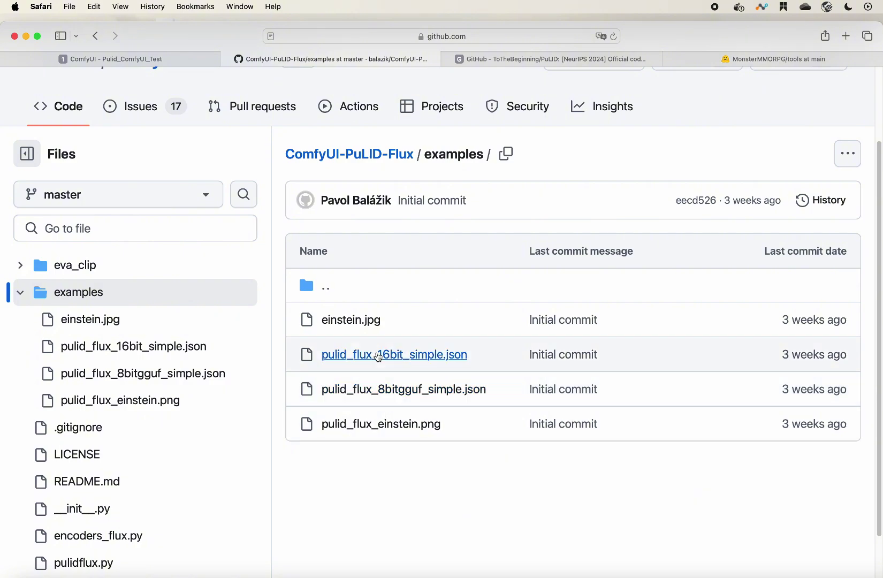
# Step: Return to the ComfyUI page and look over the loaded Pulid_ComfyUI_Test workflow
pyautogui.scroll(3, 385, 367)
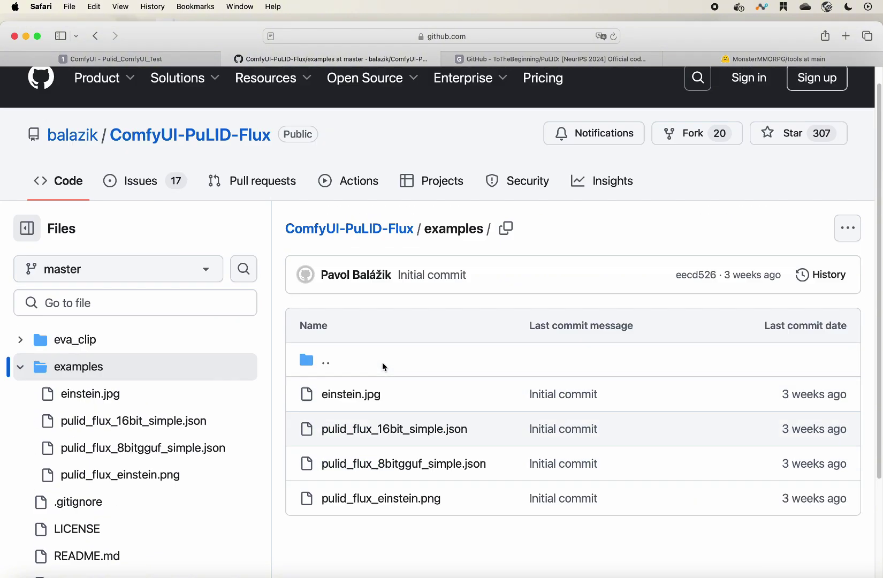
pyautogui.scroll(1, 384, 367)
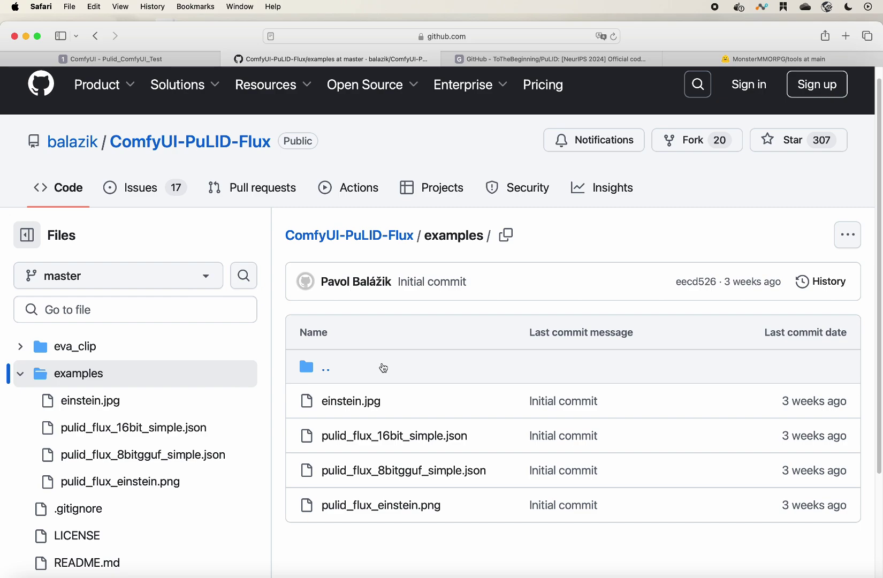
pyautogui.click(157, 66)
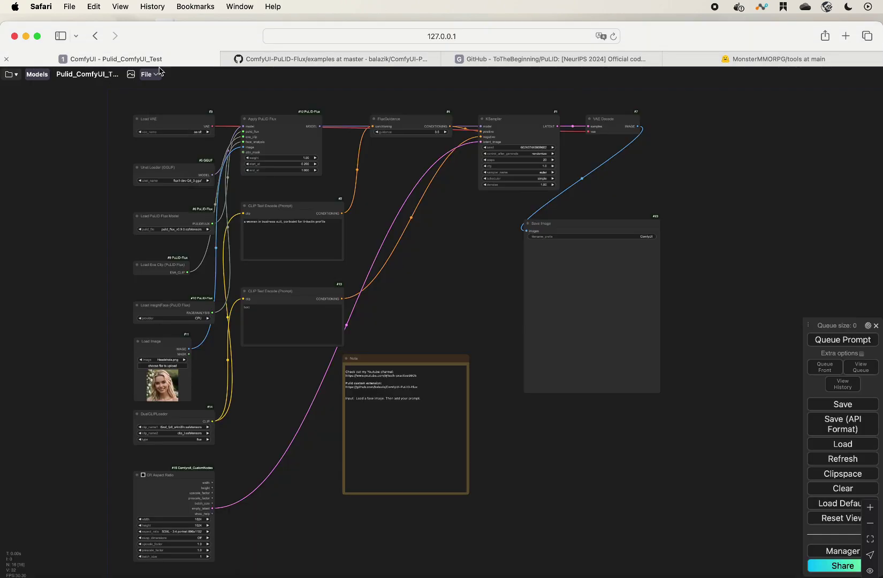
pyautogui.click(153, 74)
pyautogui.click(375, 235)
pyautogui.scroll(-2, 374, 225)
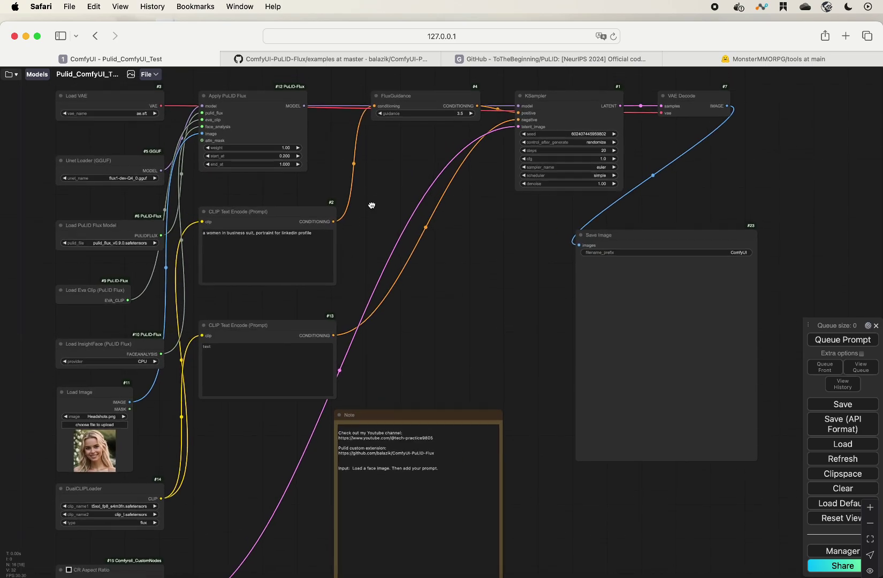
pyautogui.moveTo(379, 209); pyautogui.dragTo(401, 210)
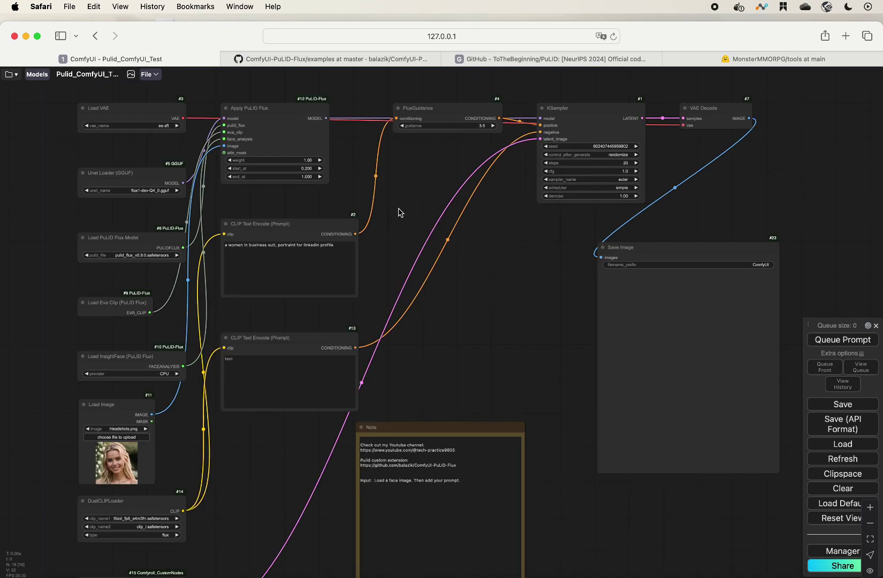
pyautogui.scroll(5, 413, 191)
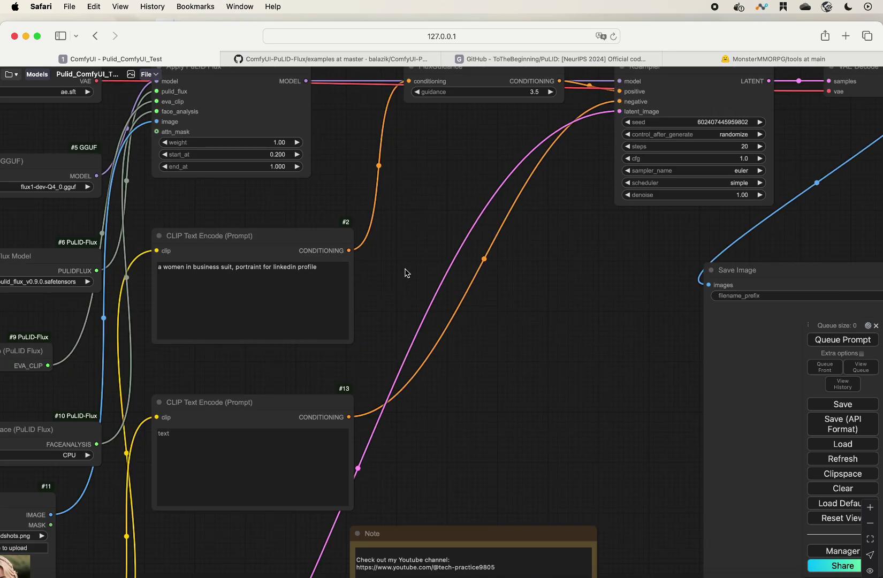
pyautogui.scroll(-4, 428, 263)
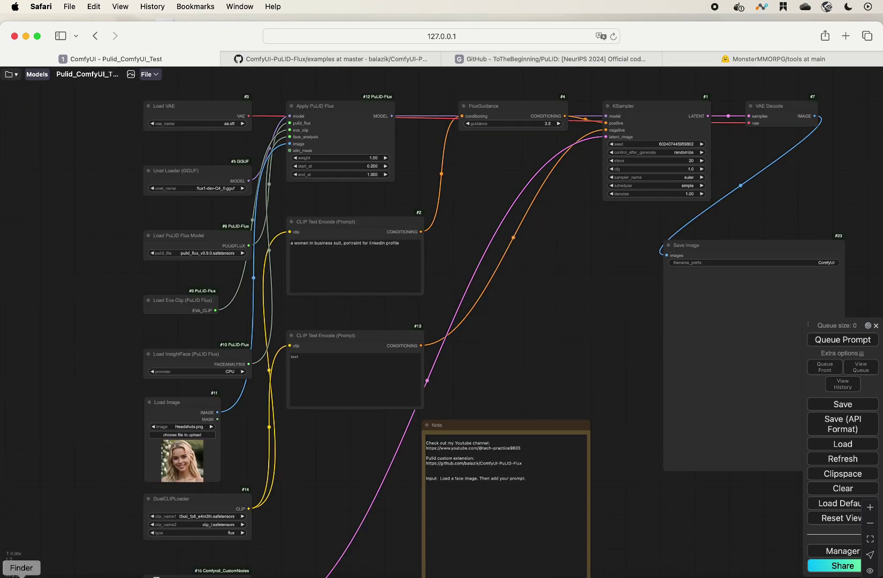
pyautogui.click(58, 575)
pyautogui.click(672, 470)
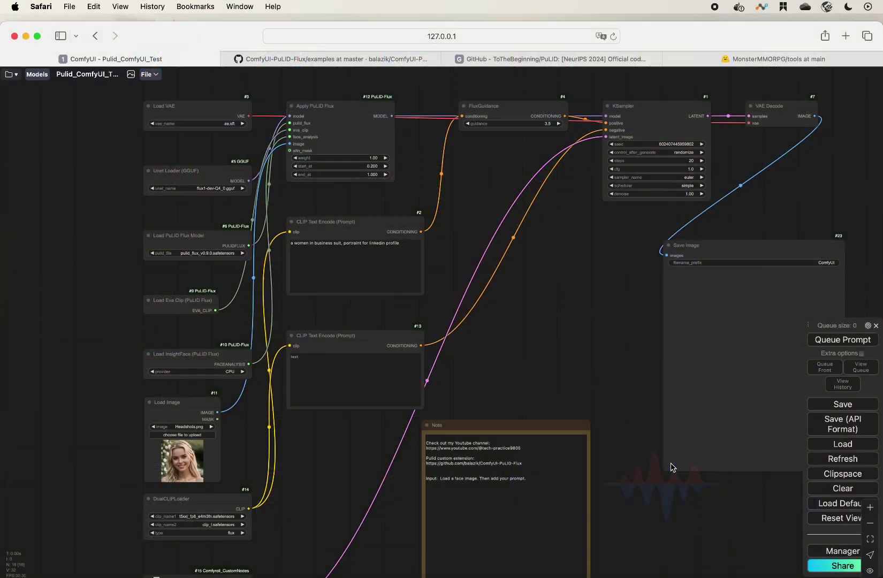
# Step: Examine the VAE, Unet (GGUF), PuLID Flux model, Eva Clip and InsightFace loader nodes and their settings
pyautogui.scroll(5, 54, 185)
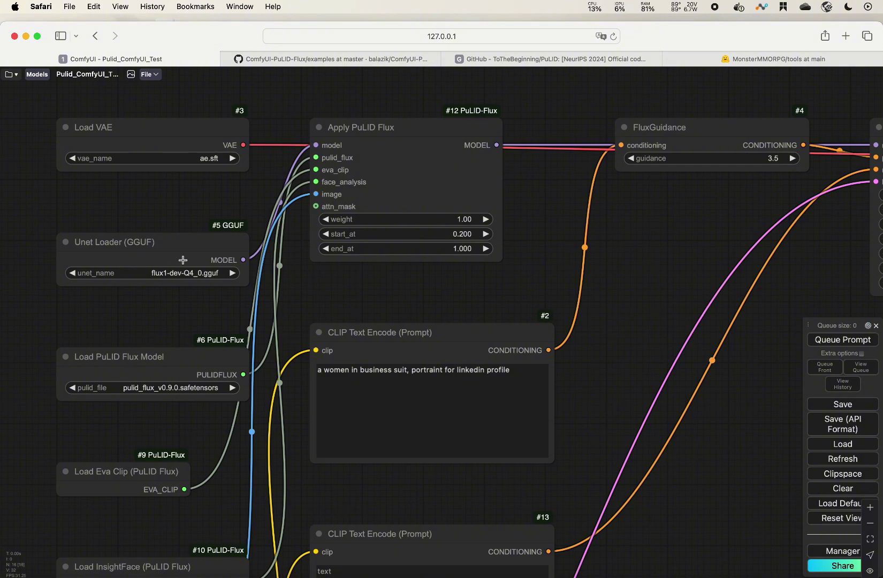
pyautogui.scroll(-3, 183, 265)
pyautogui.scroll(4, 177, 300)
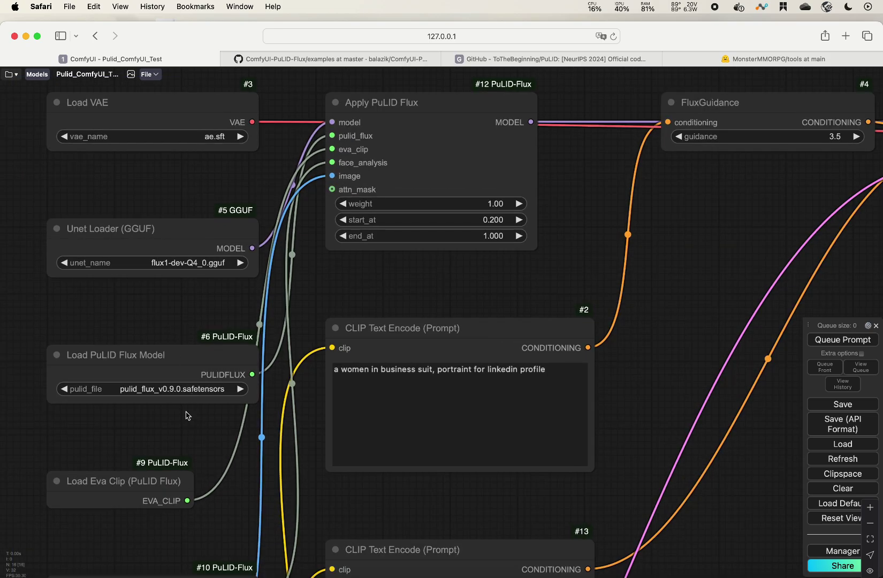
pyautogui.scroll(-1, 241, 451)
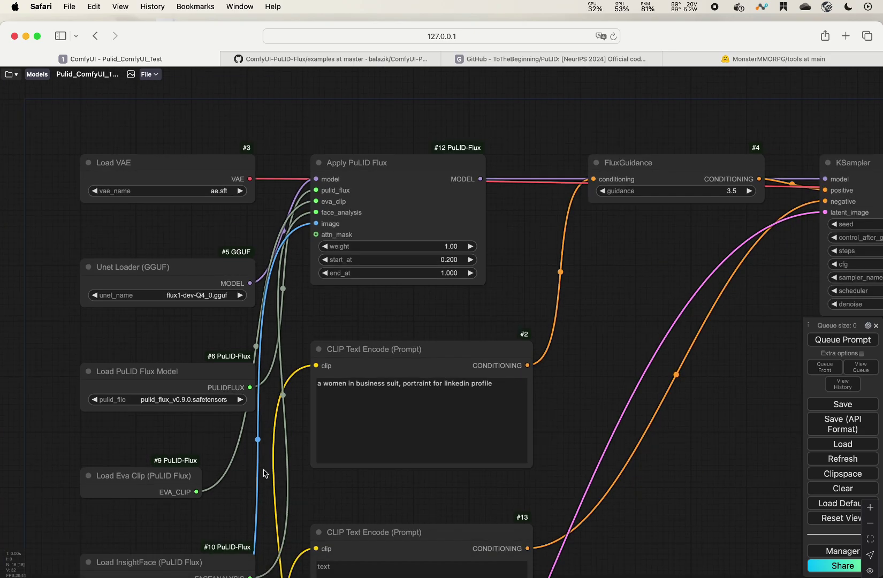
pyautogui.scroll(-1, 220, 372)
pyautogui.moveTo(220, 372); pyautogui.dragTo(198, 314)
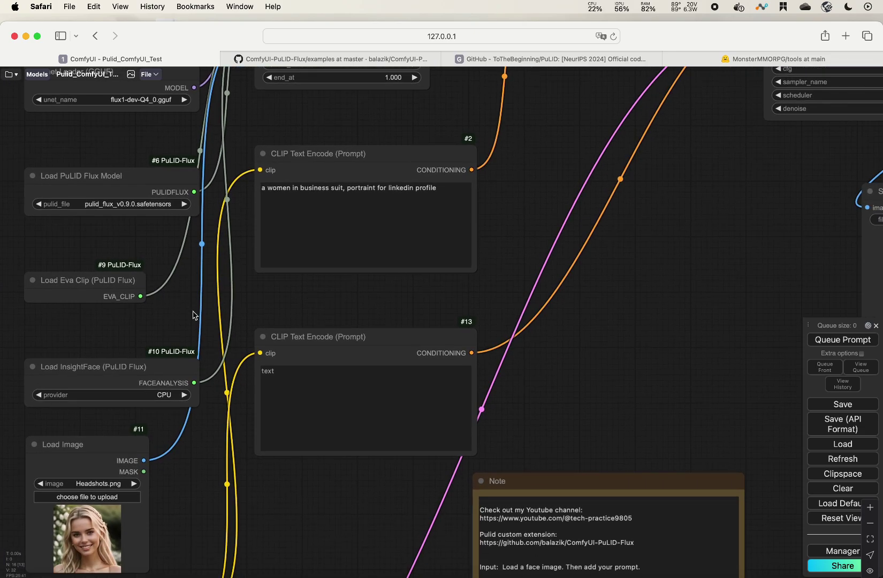
pyautogui.scroll(-1, 198, 315)
pyautogui.scroll(-1, 198, 314)
pyautogui.scroll(-1, 434, 199)
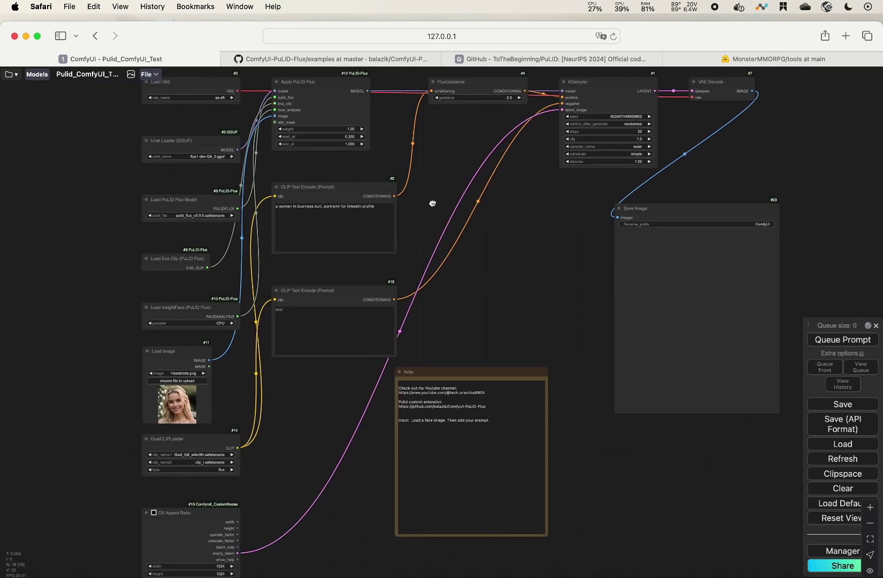
# Step: Select t5xxl_fp8_e4m3fn.safetensors as clip_name1 in the DualCLIPLoader node
pyautogui.scroll(-2, 369, 303)
pyautogui.scroll(-3, 304, 406)
pyautogui.scroll(2, 299, 335)
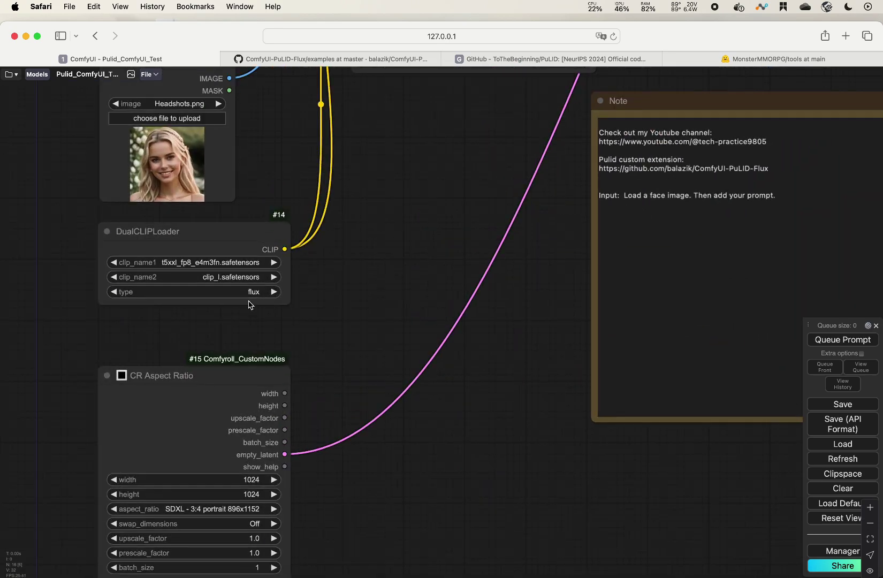
pyautogui.click(213, 262)
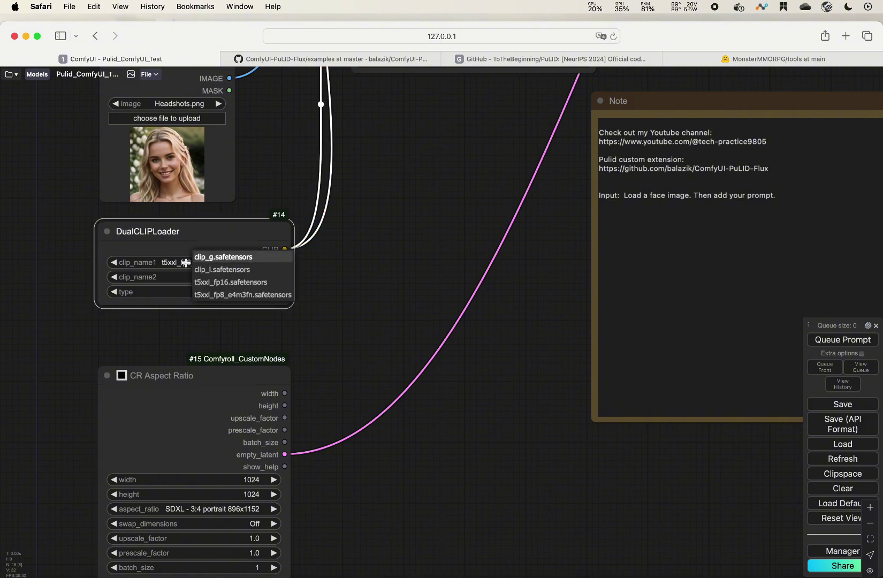
pyautogui.click(216, 295)
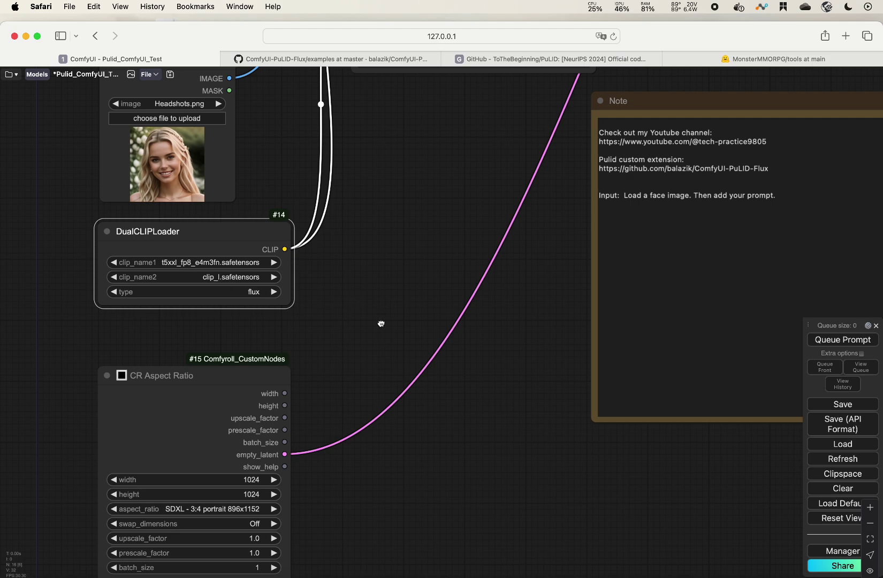
# Step: Move the CR Aspect Ratio node up, closer beneath the DualCLIPLoader node
pyautogui.scroll(2, 380, 328)
pyautogui.scroll(-3, 379, 336)
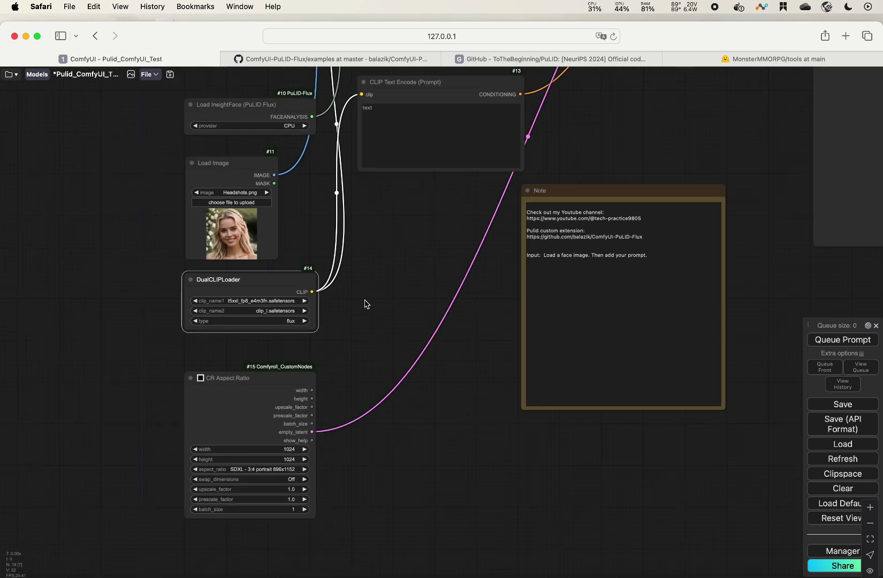
pyautogui.scroll(1, 237, 424)
pyautogui.moveTo(238, 398); pyautogui.dragTo(237, 375)
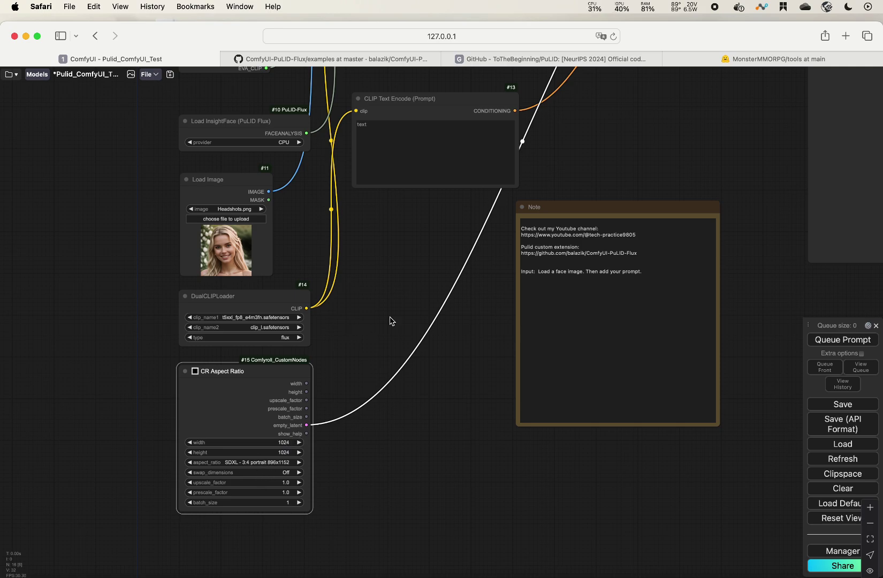
# Step: Examine the Load Image node with the Headshots.png face image and the InsightFace loader above it
pyautogui.scroll(-5, 404, 256)
pyautogui.scroll(5, 101, 342)
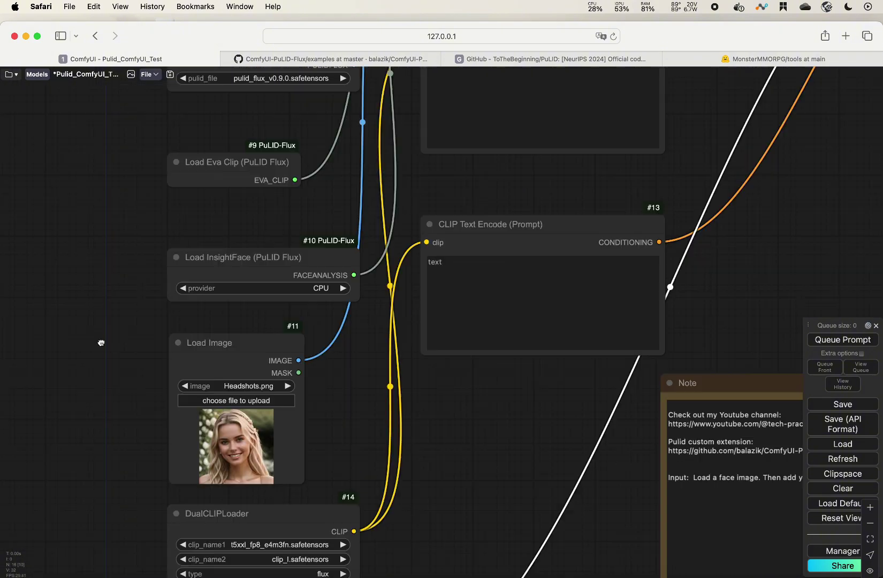
pyautogui.scroll(2, 102, 342)
pyautogui.scroll(3, 135, 366)
pyautogui.moveTo(135, 367); pyautogui.dragTo(71, 300)
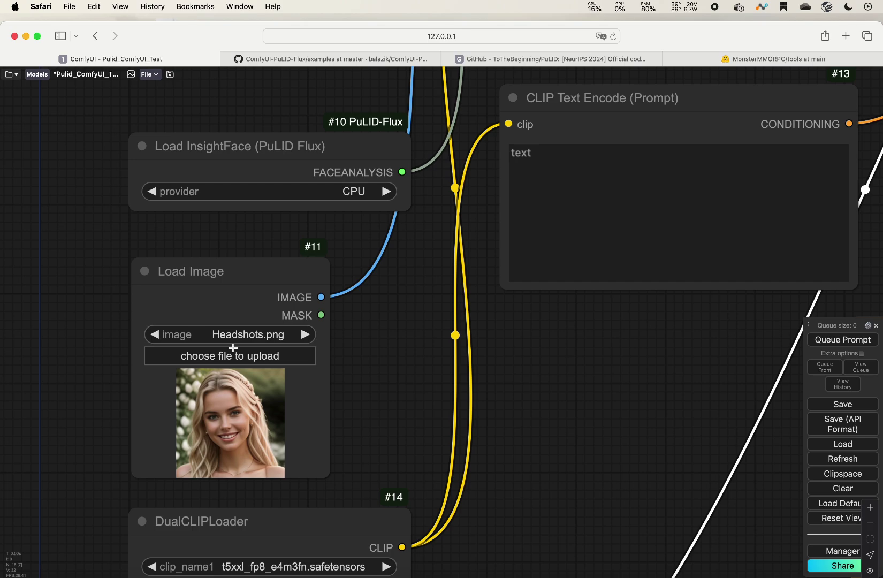
pyautogui.scroll(4, 335, 398)
pyautogui.scroll(-2, 347, 387)
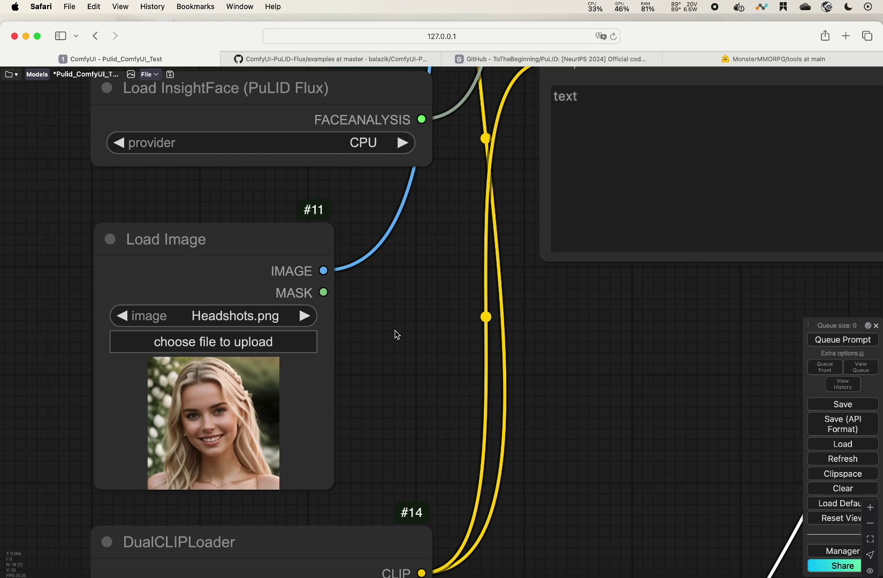
pyautogui.moveTo(359, 391); pyautogui.dragTo(322, 466)
pyautogui.scroll(-5, 322, 466)
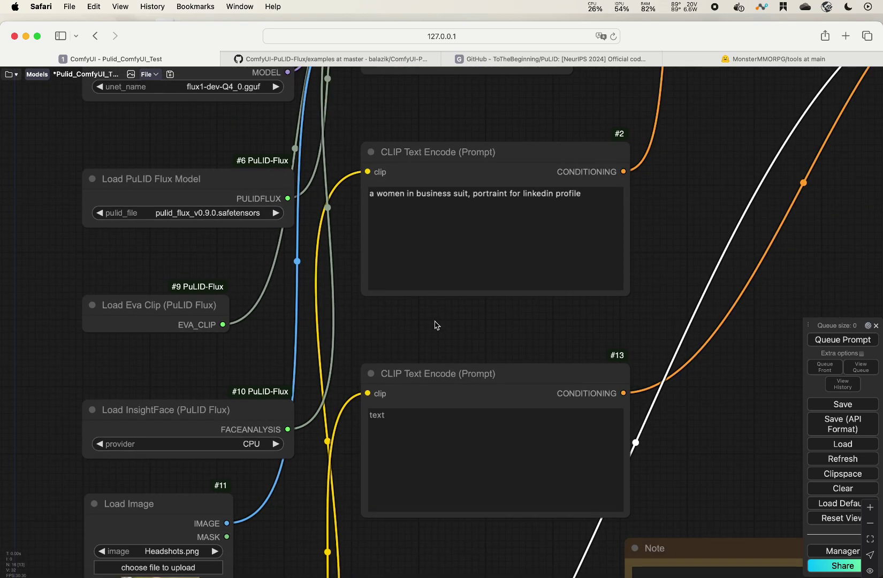
# Step: Correct the misspelled word "portraint" to "portrait" in the business suit prompt of the upper CLIP Text Encode node
pyautogui.scroll(5, 435, 323)
pyautogui.scroll(2, 329, 317)
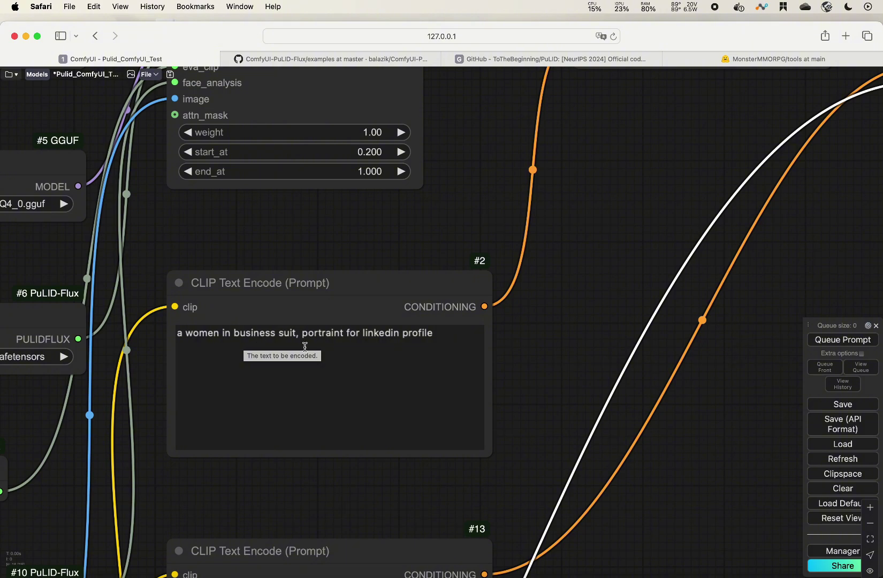
pyautogui.click(339, 333)
pyautogui.click(339, 333)
pyautogui.press('BackSpace')
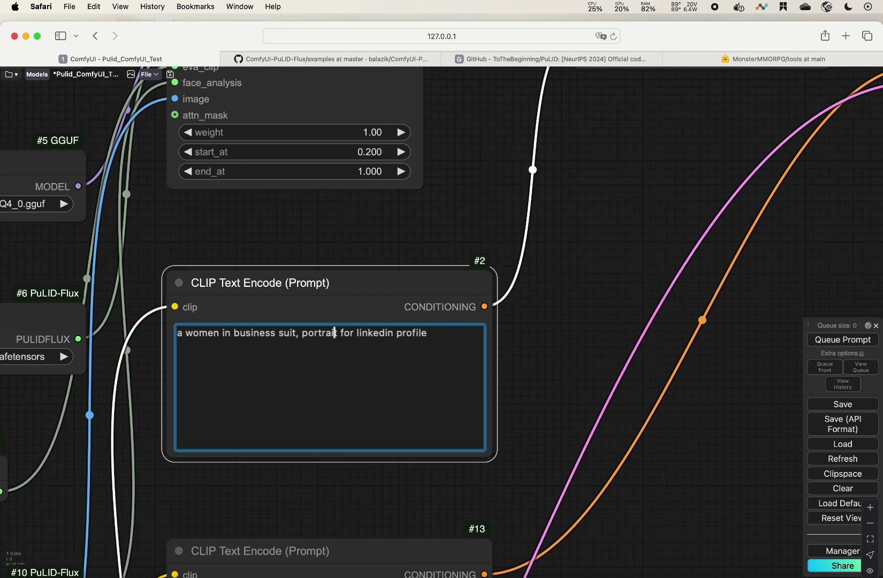
# Step: Queue the PuLID Flux workflow to generate the portrait image
pyautogui.scroll(-5, 556, 301)
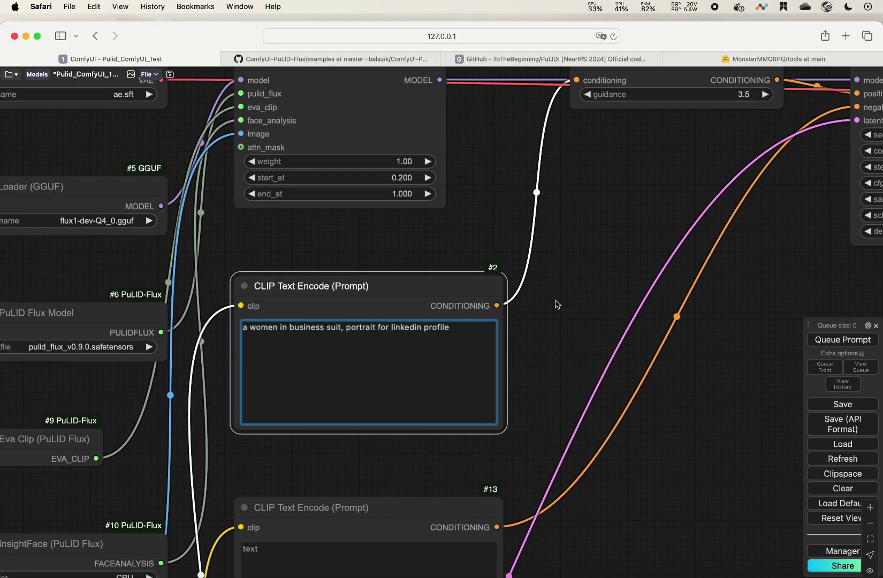
pyautogui.scroll(-5, 556, 303)
pyautogui.moveTo(510, 280); pyautogui.dragTo(514, 244)
pyautogui.scroll(-3, 530, 246)
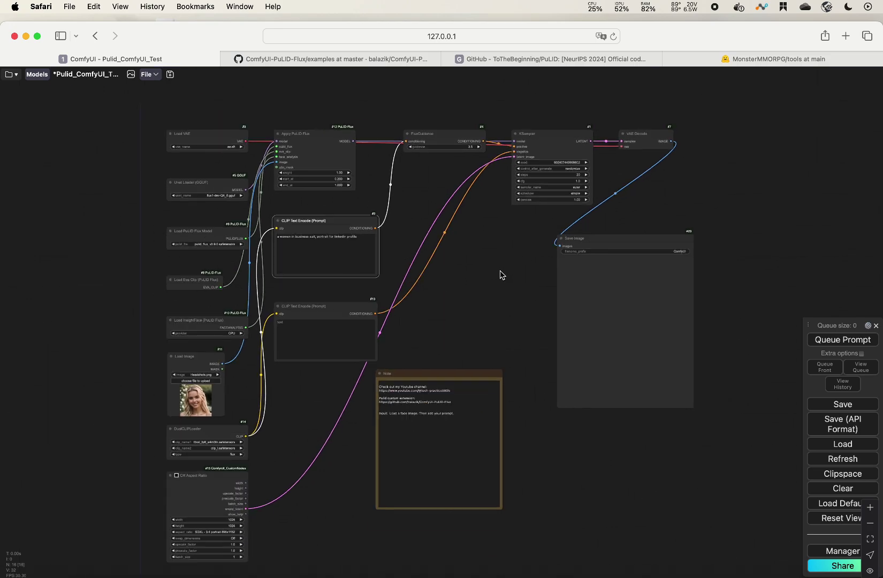
pyautogui.click(849, 344)
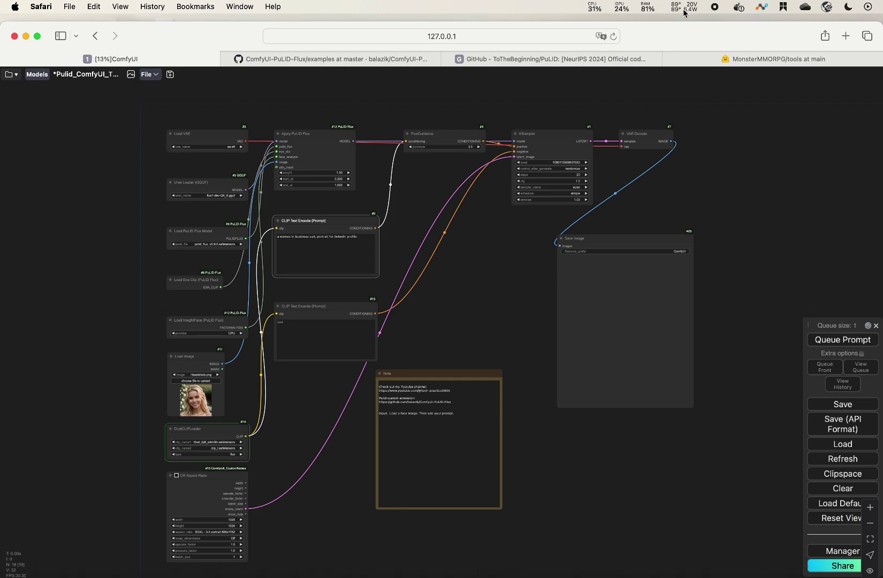
# Step: Open the system monitor's RAM and GPU panels and place them side by side to watch usage during generation
pyautogui.click(648, 8)
pyautogui.moveTo(620, 26); pyautogui.dragTo(785, 35)
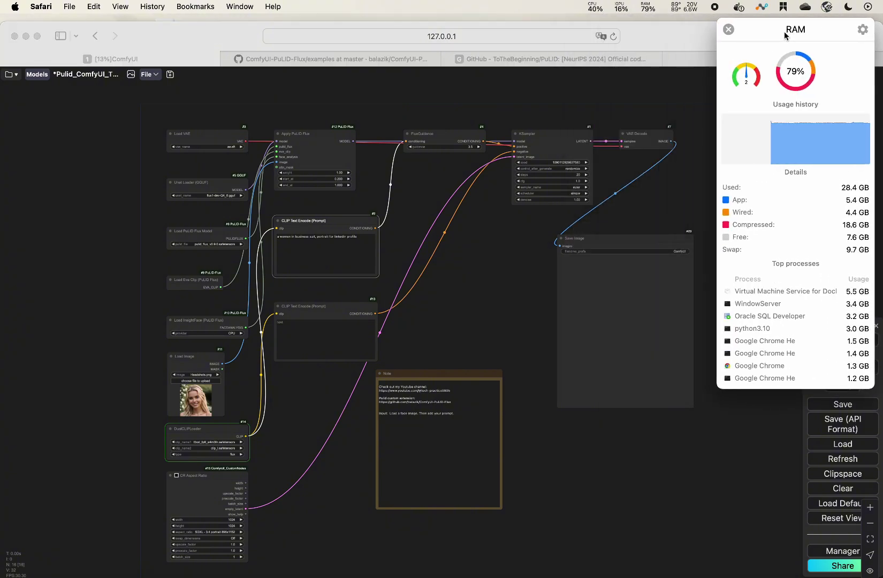
pyautogui.click(619, 11)
pyautogui.moveTo(621, 31); pyautogui.dragTo(636, 30)
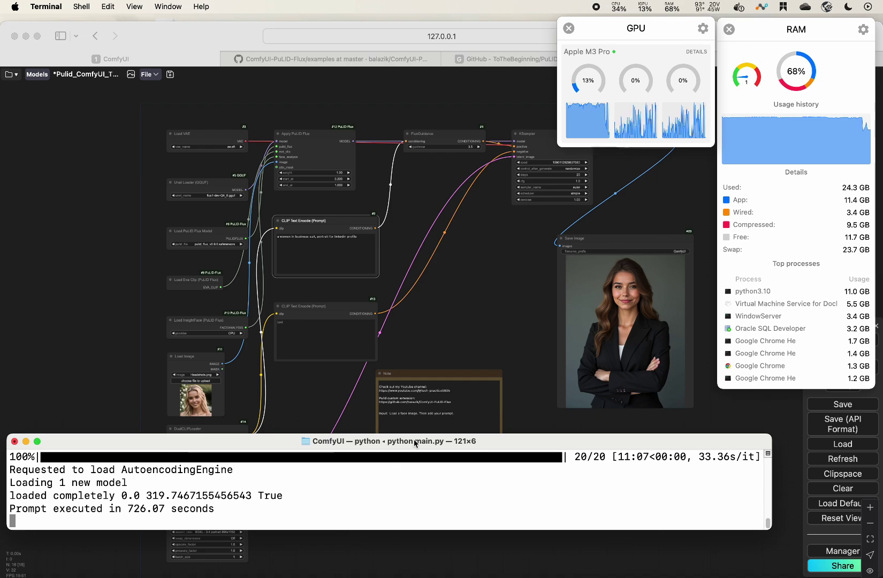
# Step: Move the Terminal window with the ComfyUI log below the generated portrait and inspect the image
pyautogui.moveTo(415, 443); pyautogui.dragTo(411, 462)
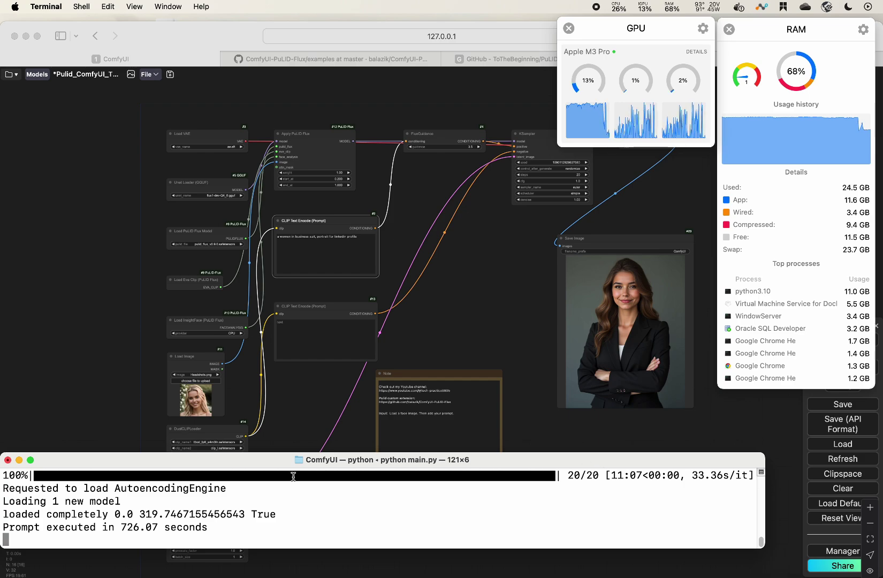
pyautogui.scroll(3, 612, 293)
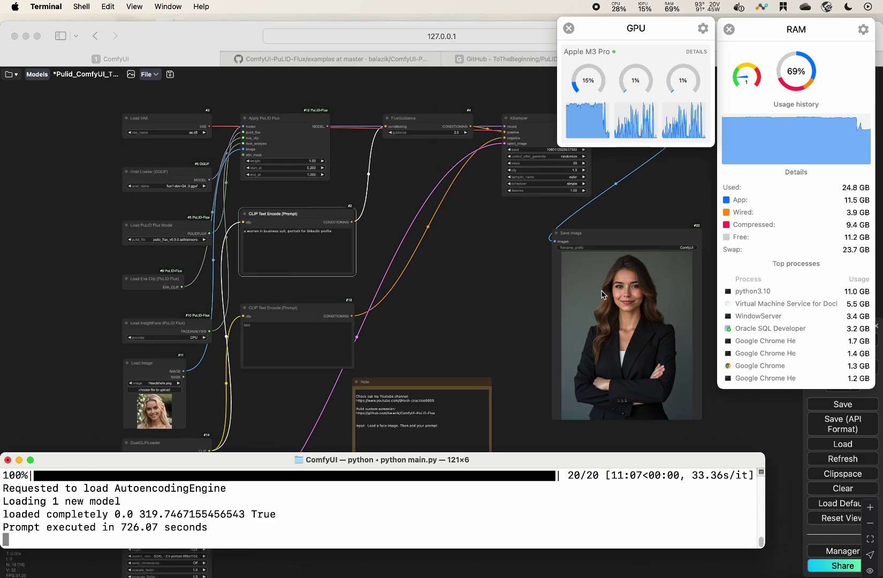
pyautogui.scroll(2, 546, 281)
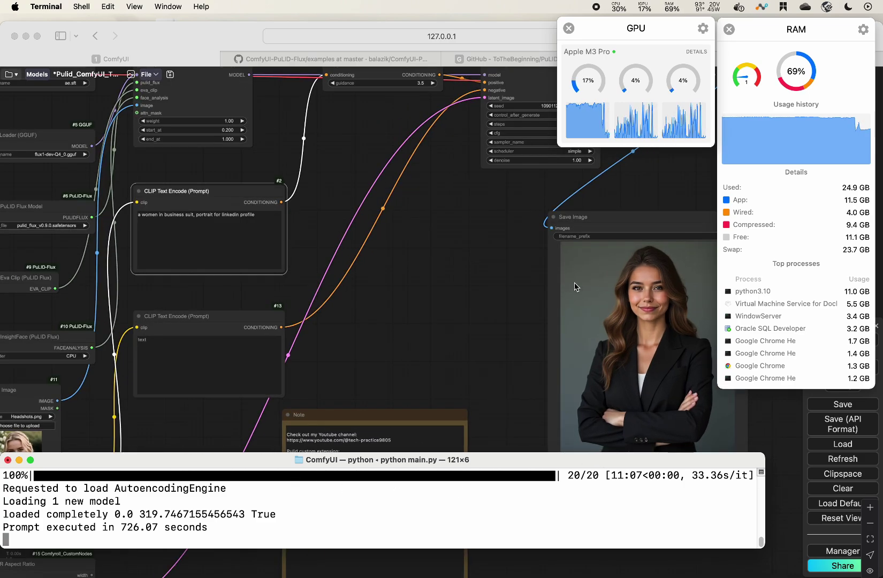
# Step: Bring the ComfyUI window to the front and move the Save Image node closer to the prompt nodes
pyautogui.click(481, 273)
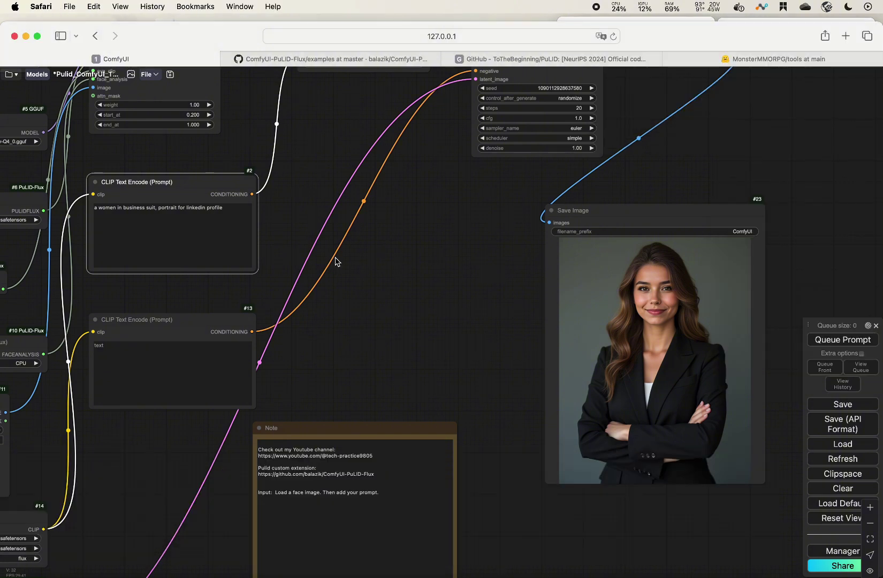
pyautogui.moveTo(622, 213); pyautogui.dragTo(544, 209)
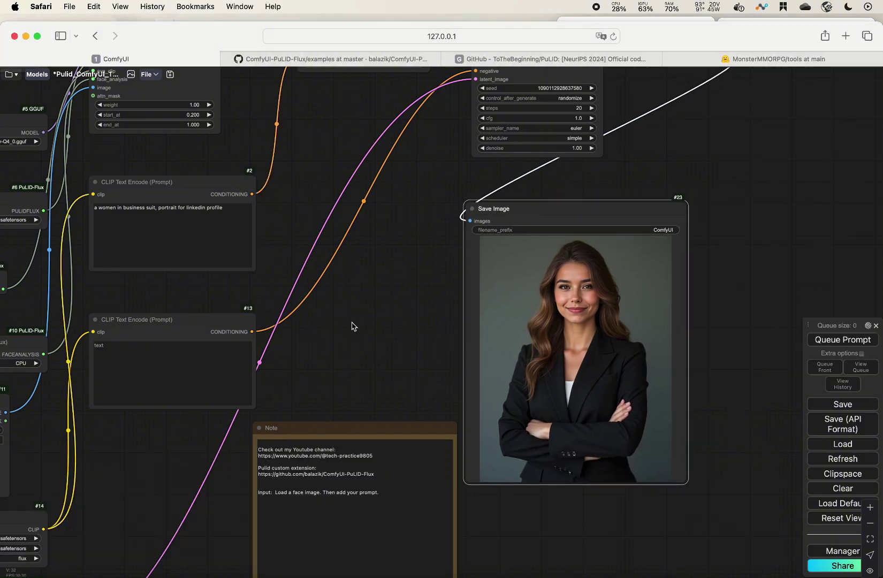
pyautogui.scroll(-4, 351, 328)
pyautogui.scroll(2, 429, 332)
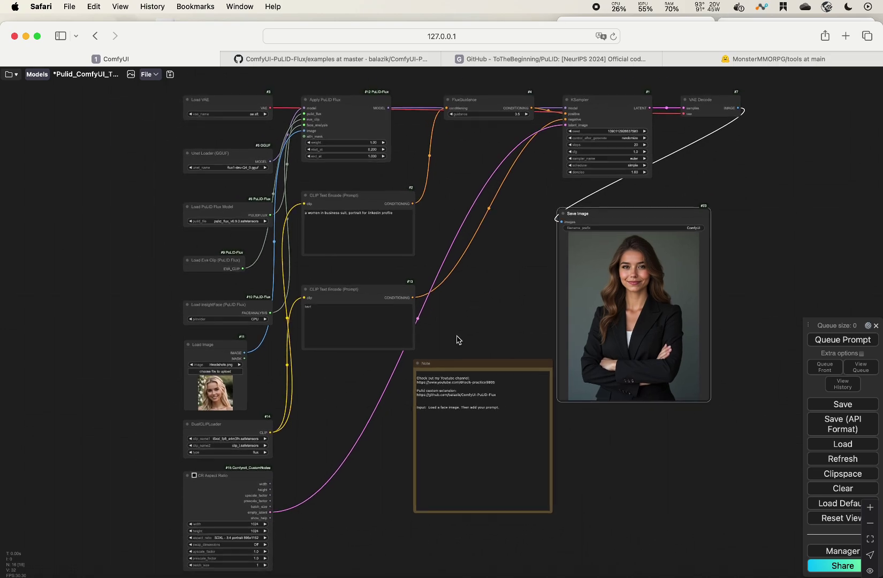
# Step: Inspect the generated portrait up close in the Save Image node, then compare it with the input headshot
pyautogui.scroll(1, 490, 292)
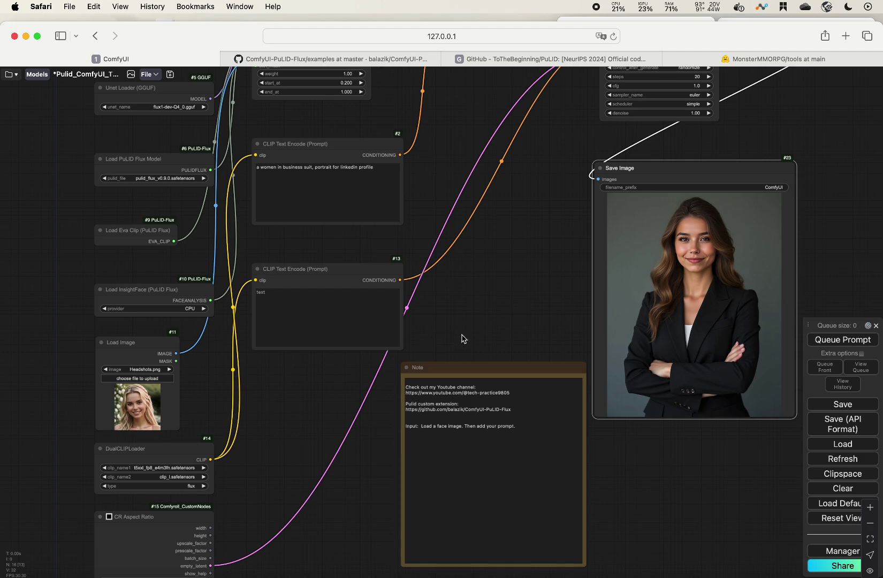
pyautogui.scroll(5, 650, 273)
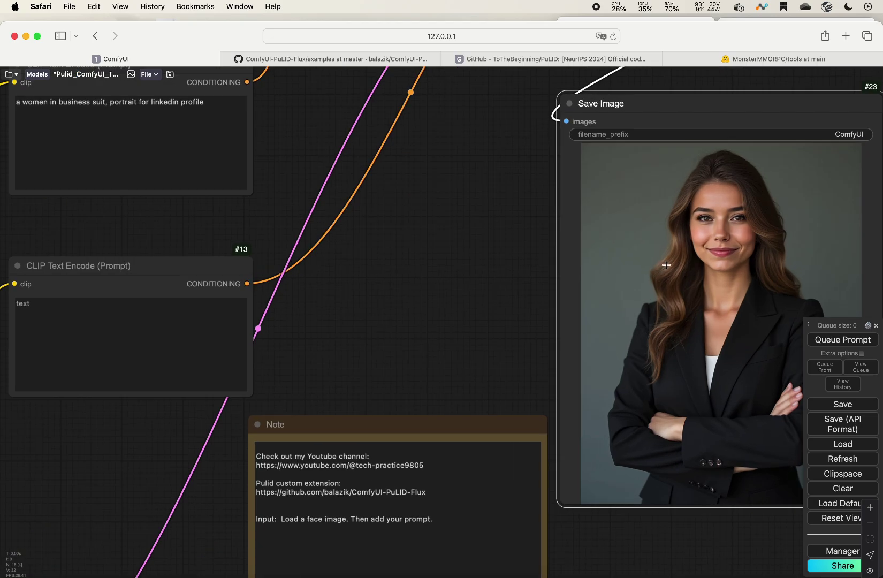
pyautogui.moveTo(666, 265); pyautogui.dragTo(3, 217)
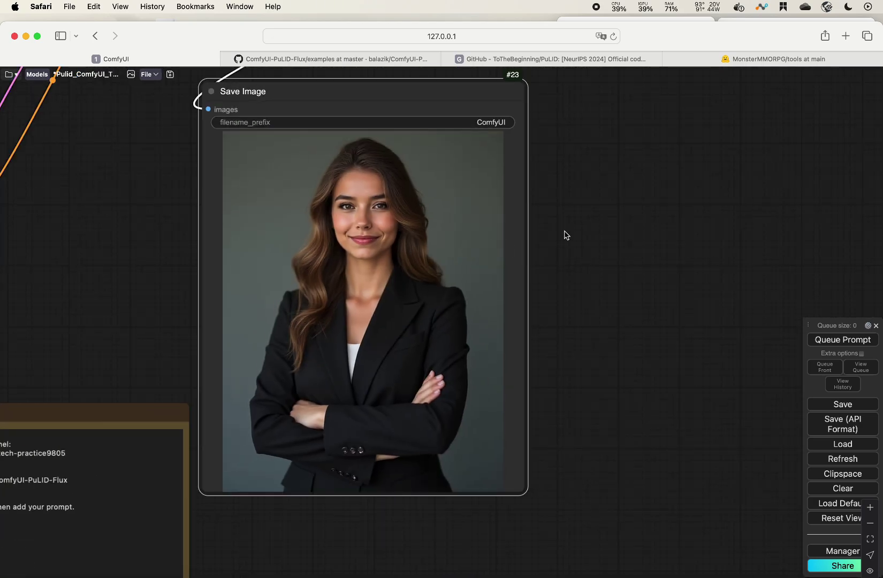
pyautogui.scroll(-5, 668, 254)
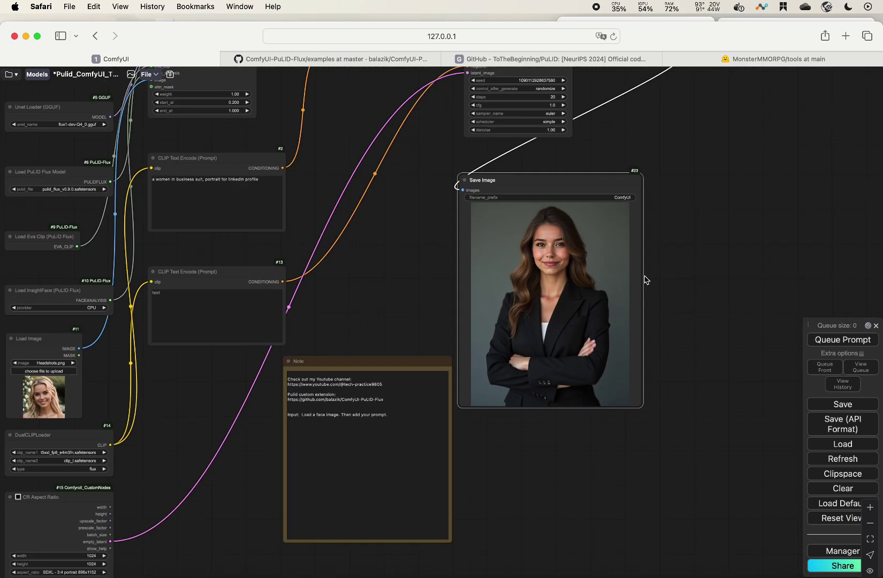
pyautogui.scroll(-5, 426, 282)
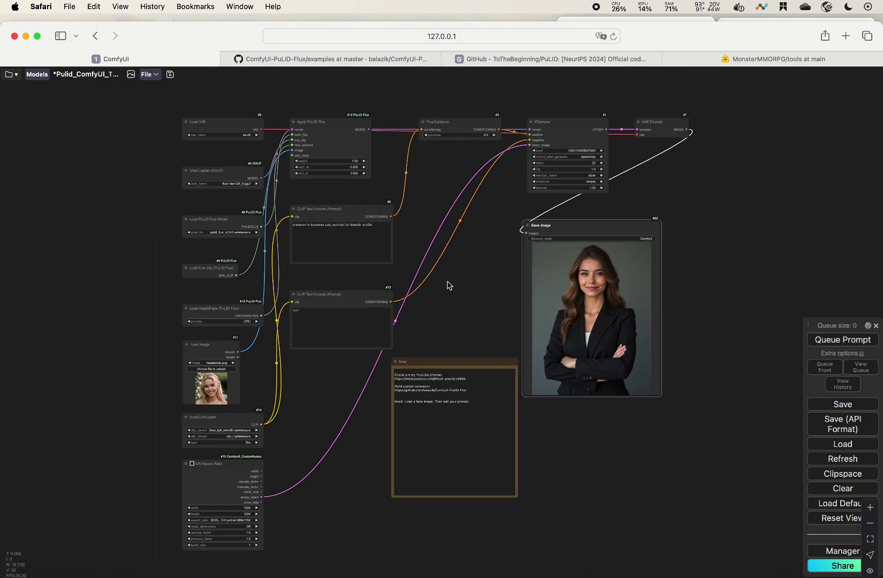